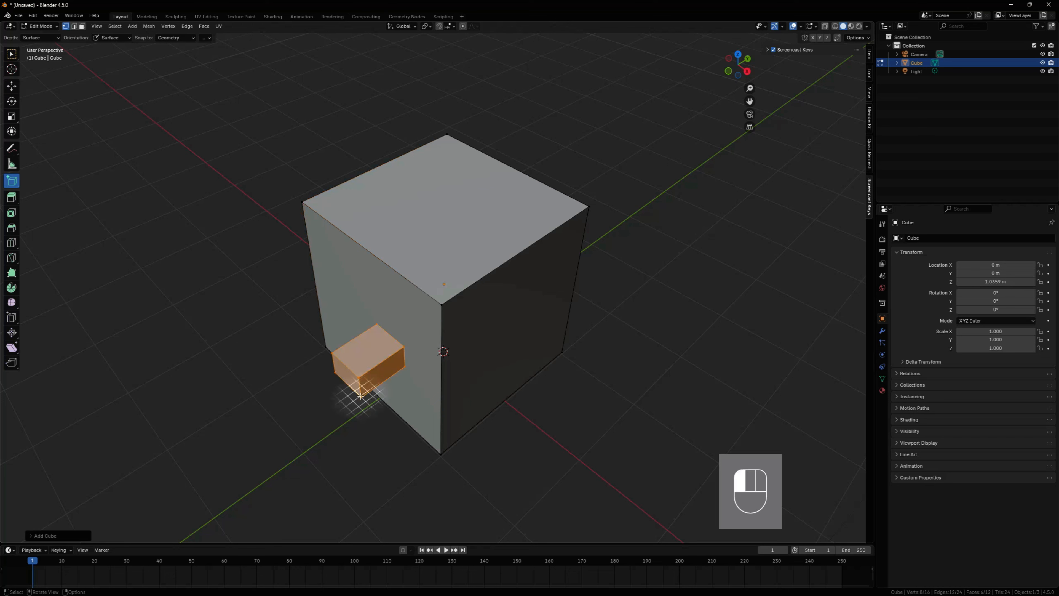
- Draw three extra boxes: one on the cube's top face, a larger one beside the cube, and a small one on that box's side
{"action": "left_click_drag", "start_coordinate": [393, 212], "coordinate": [411, 256]}
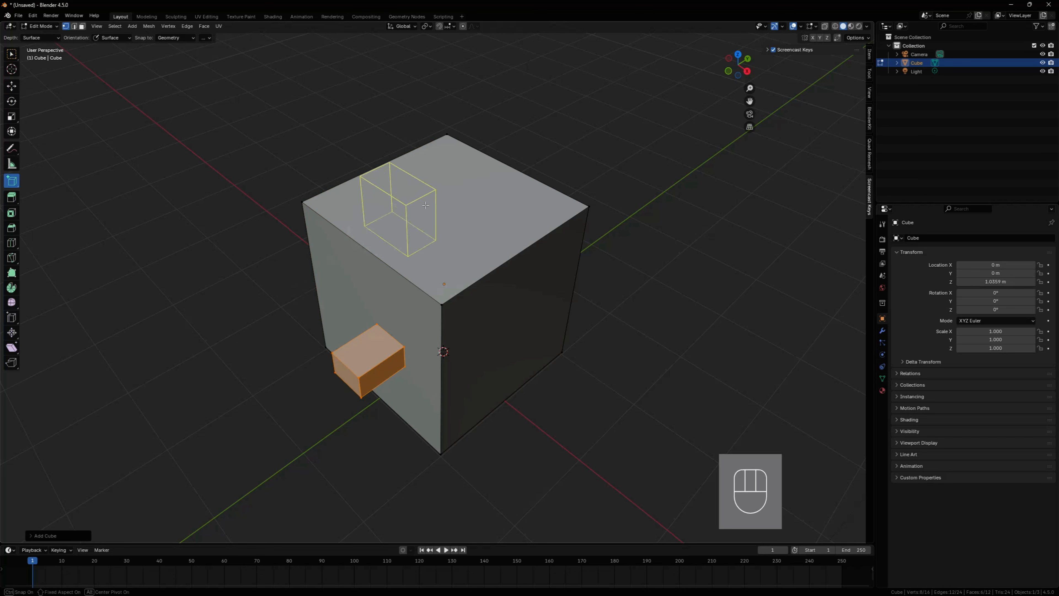
{"action": "left_click", "coordinate": [413, 179]}
{"action": "left_click_drag", "start_coordinate": [246, 311], "coordinate": [256, 402]}
{"action": "left_click", "coordinate": [250, 356]}
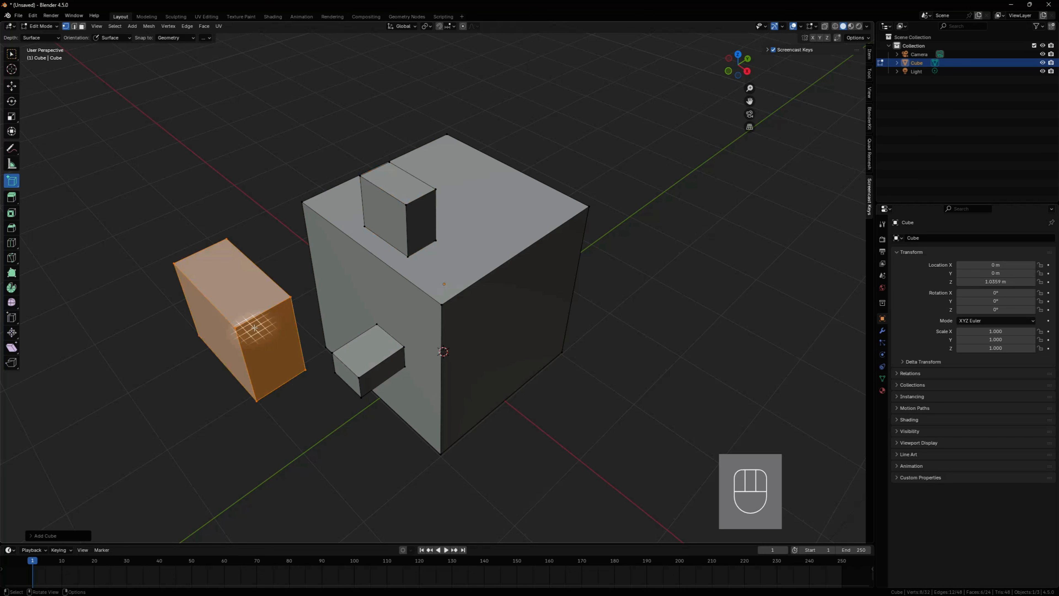
{"action": "left_click_drag", "start_coordinate": [270, 349], "coordinate": [279, 371]}
{"action": "left_click", "coordinate": [276, 399]}
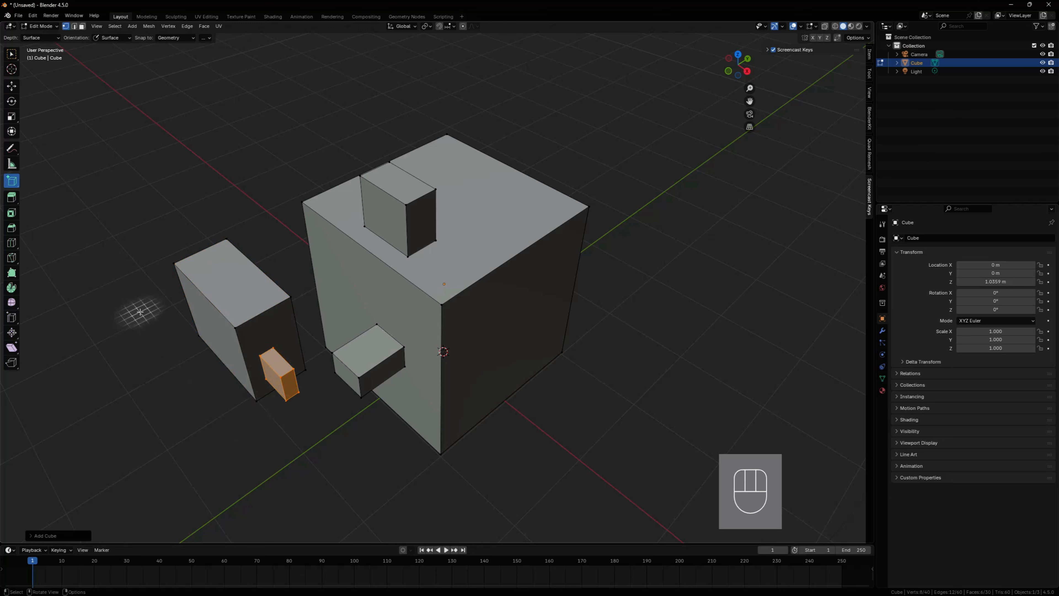
- Undo all the added boxes, including the one on the cube's side face, so only the main cube is left
{"action": "key", "text": "ctrl+z"}
{"action": "key", "text": "ctrl+z"}
{"action": "key", "text": "ctrl+z"}
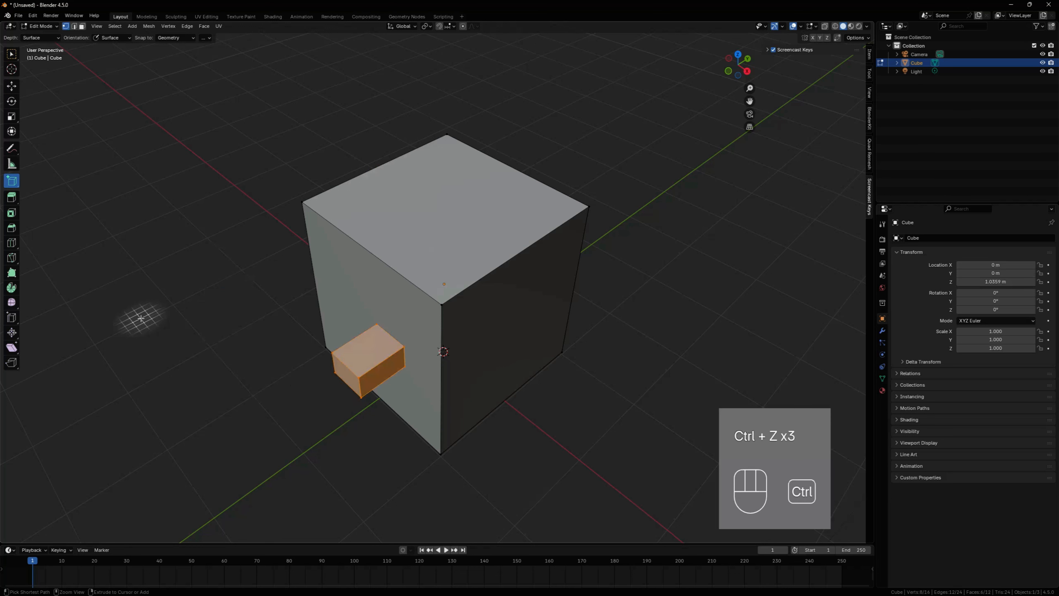
{"action": "key", "text": "ctrl+z"}
- Select the cube's top face in face select mode and inset it by about 0.16 m
{"action": "left_click", "coordinate": [303, 201]}
{"action": "left_click", "coordinate": [11, 213]}
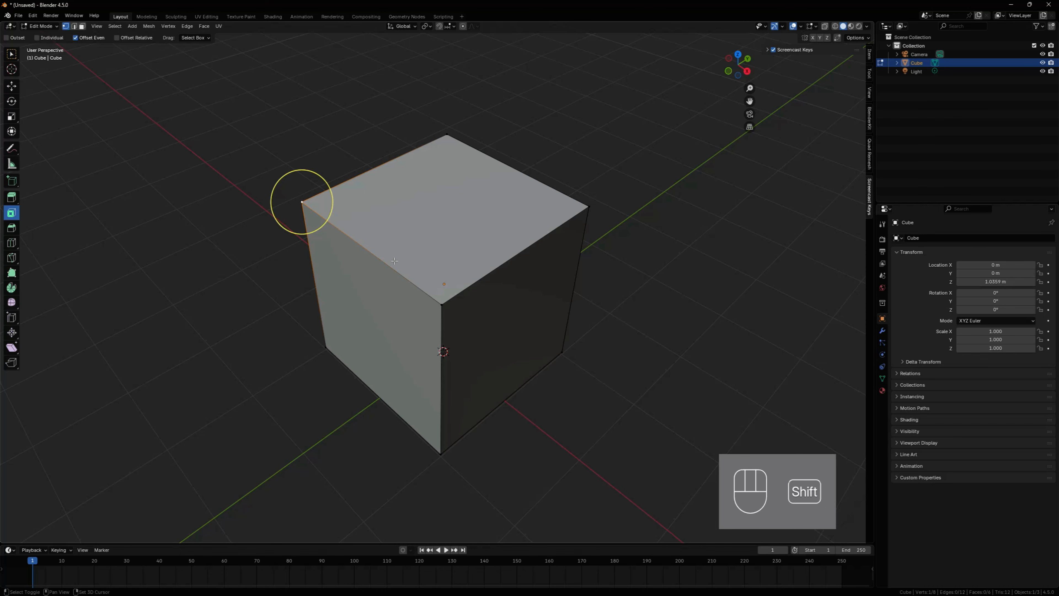
{"action": "middle_click_drag", "start_coordinate": [412, 259], "coordinate": [406, 275], "text": "shift"}
{"action": "scroll", "coordinate": [405, 280], "scroll_direction": "up", "scroll_amount": 2}
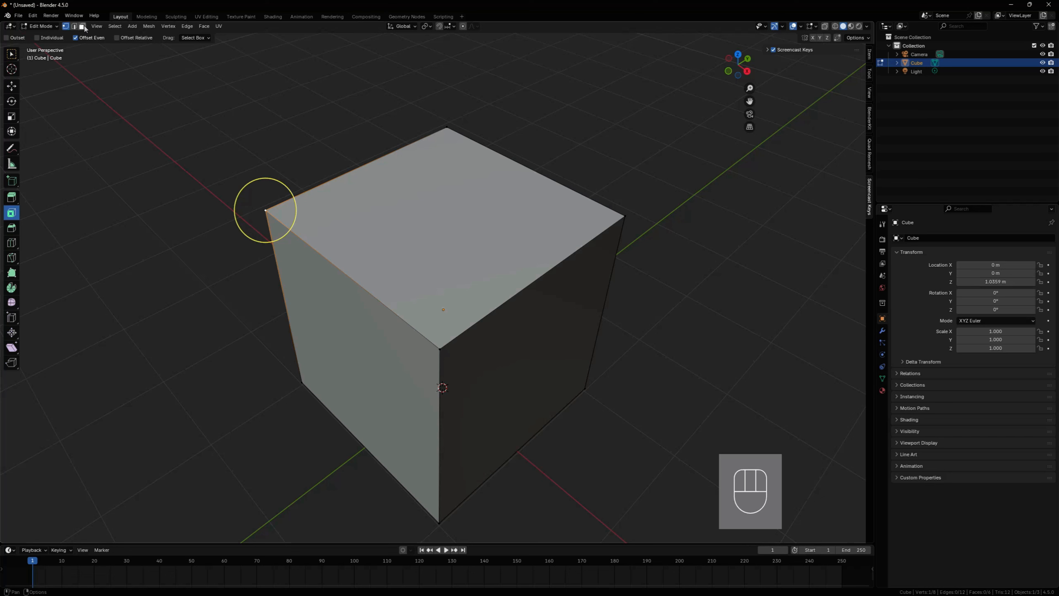
{"action": "left_click", "coordinate": [83, 26]}
{"action": "left_click", "coordinate": [471, 260]}
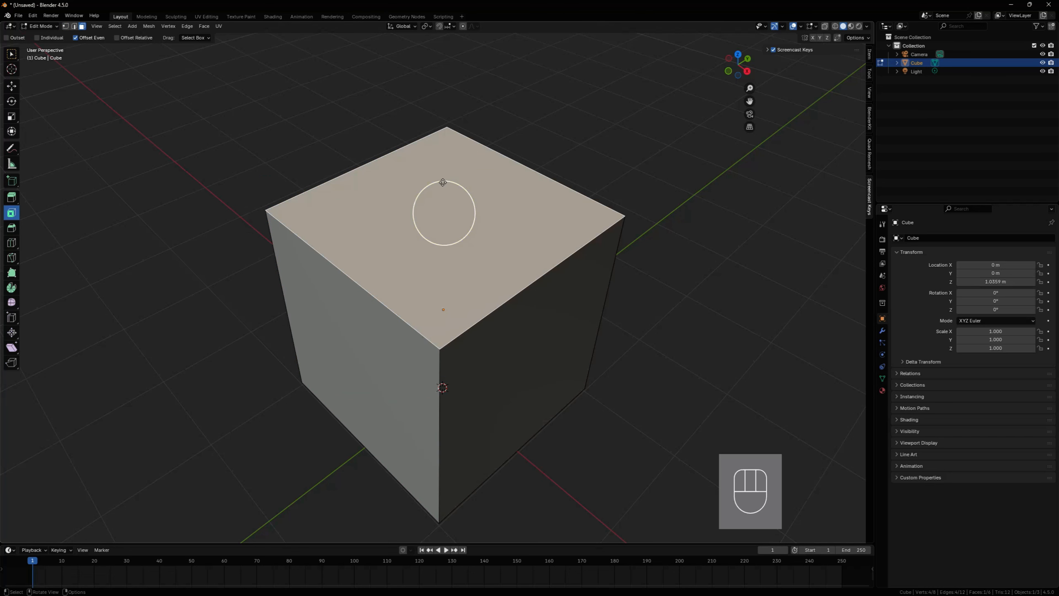
{"action": "left_click_drag", "start_coordinate": [443, 183], "coordinate": [445, 205]}
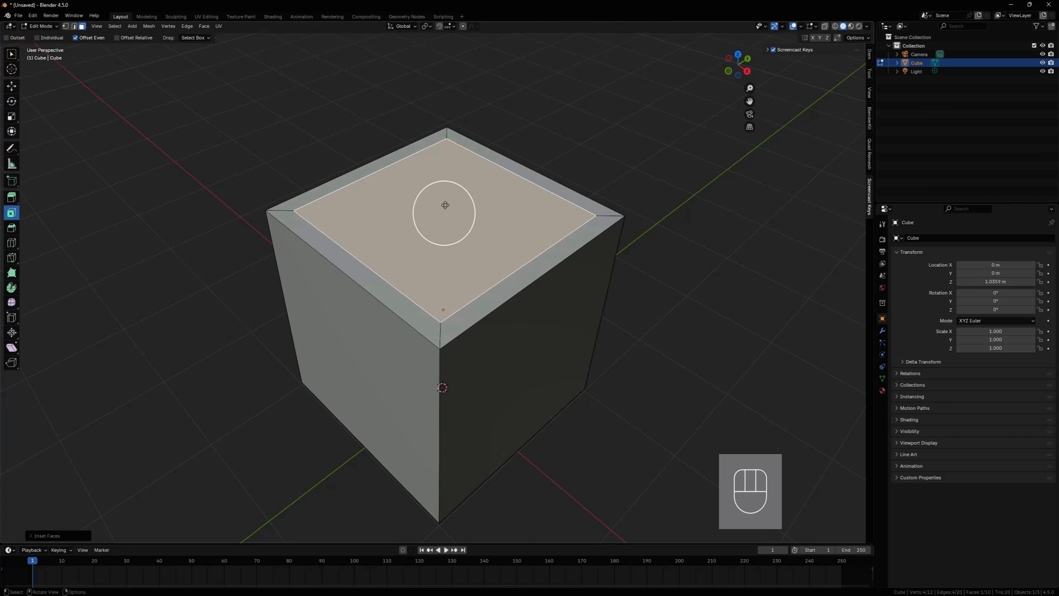
- Try an inset thickness of about 0.188 m with a raised depth on the top face, and undo the inset
{"action": "left_click", "coordinate": [31, 536]}
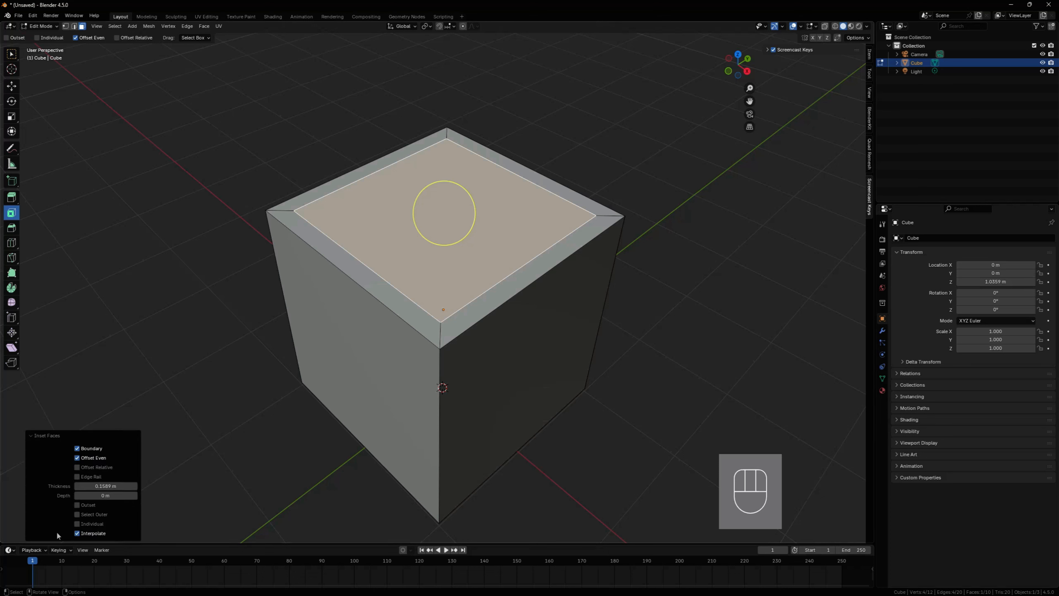
{"action": "left_click_drag", "start_coordinate": [104, 486], "coordinate": [140, 499]}
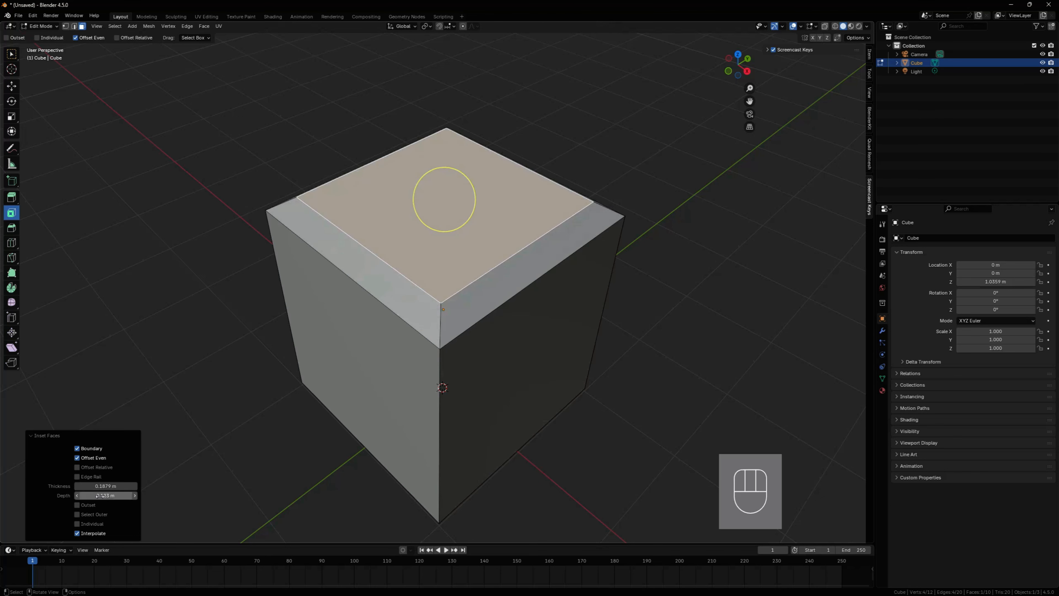
{"action": "key", "text": "ctrl+z"}
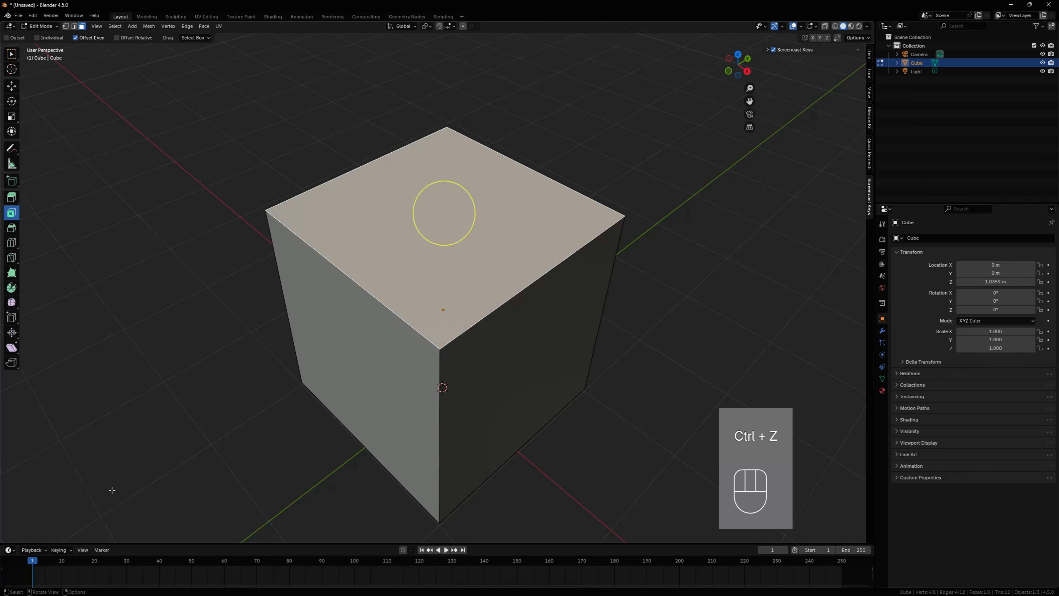
- Inset the top face with a thickness of about 0.961 m and a depth of about 0.854 m to form a pyramid roof
{"action": "left_click_drag", "start_coordinate": [429, 184], "coordinate": [443, 212]}
{"action": "left_click_drag", "start_coordinate": [88, 489], "coordinate": [159, 488]}
{"action": "left_click_drag", "start_coordinate": [91, 495], "coordinate": [129, 495]}
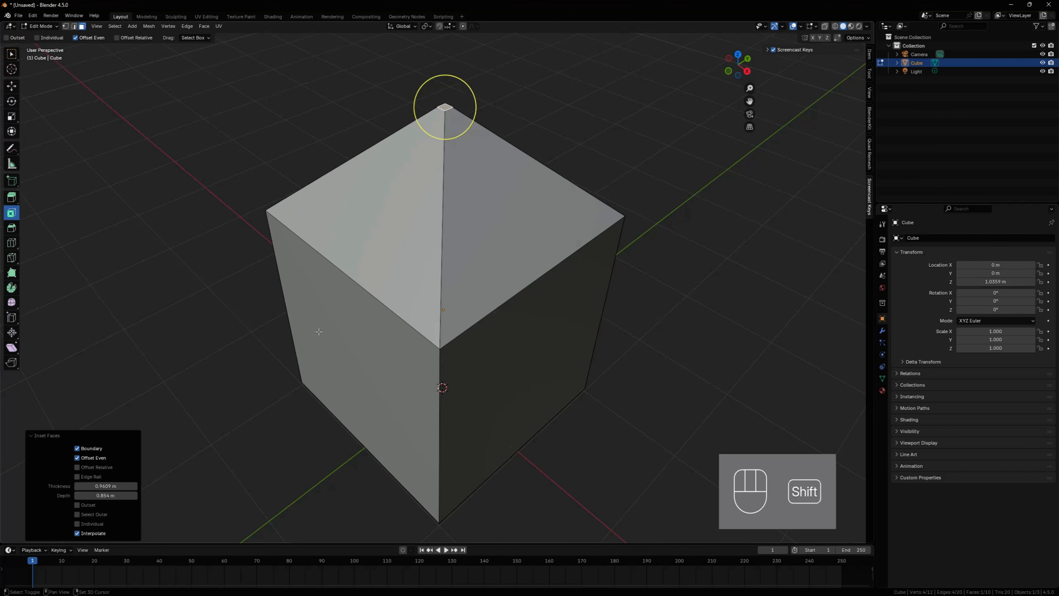
- Merge the four vertices of the tiny face at the pyramid's tip at center
{"action": "middle_click_drag", "start_coordinate": [326, 300], "coordinate": [331, 366], "text": "shift"}
{"action": "scroll", "coordinate": [331, 367], "scroll_direction": "up", "scroll_amount": 2}
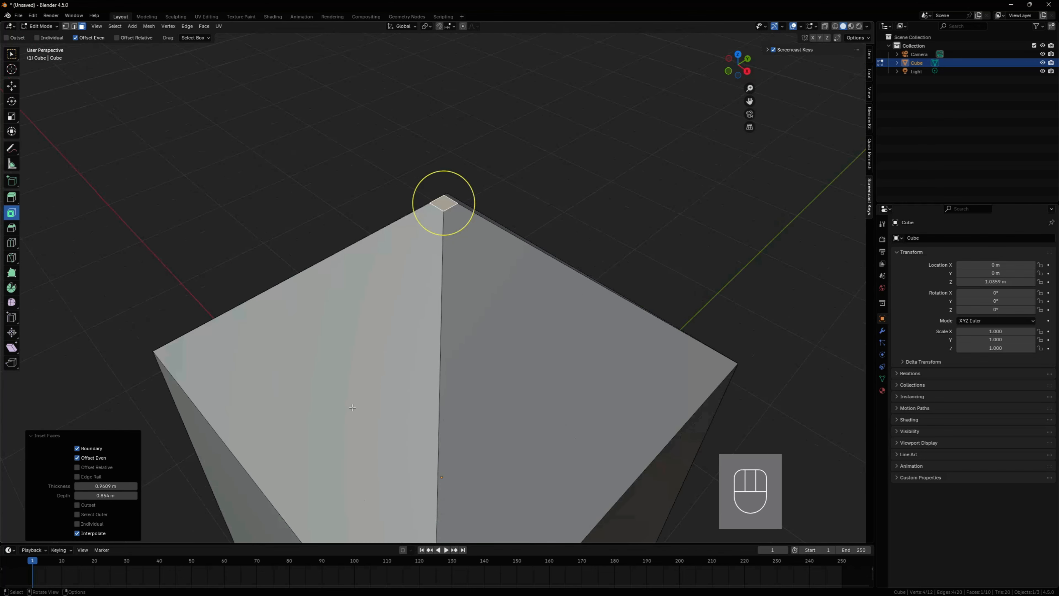
{"action": "key", "text": "1"}
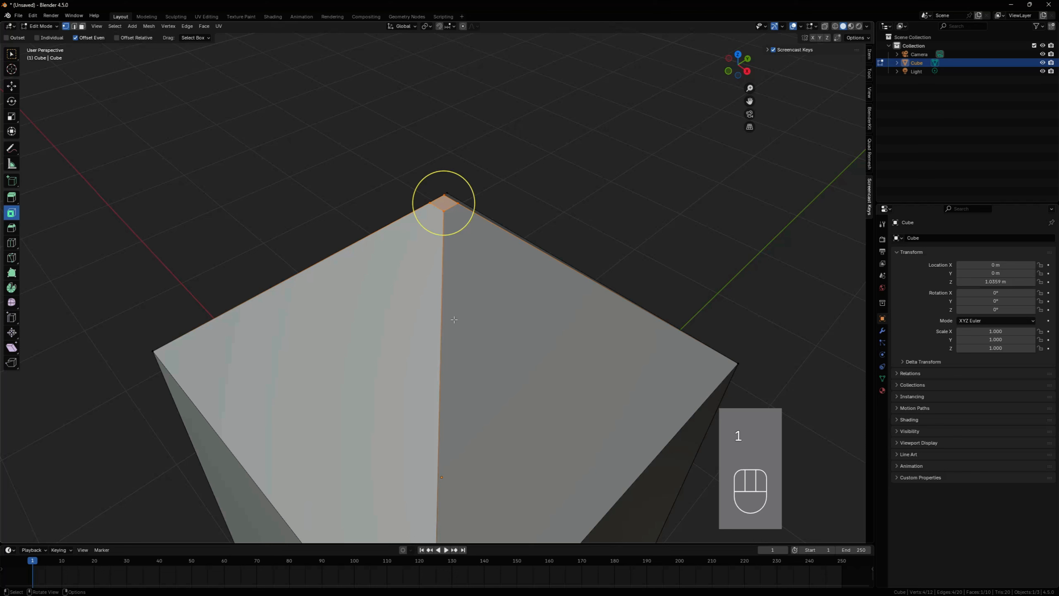
{"action": "key", "text": "m"}
{"action": "left_click", "coordinate": [454, 319]}
{"action": "middle_click_drag", "start_coordinate": [453, 319], "coordinate": [457, 301]}
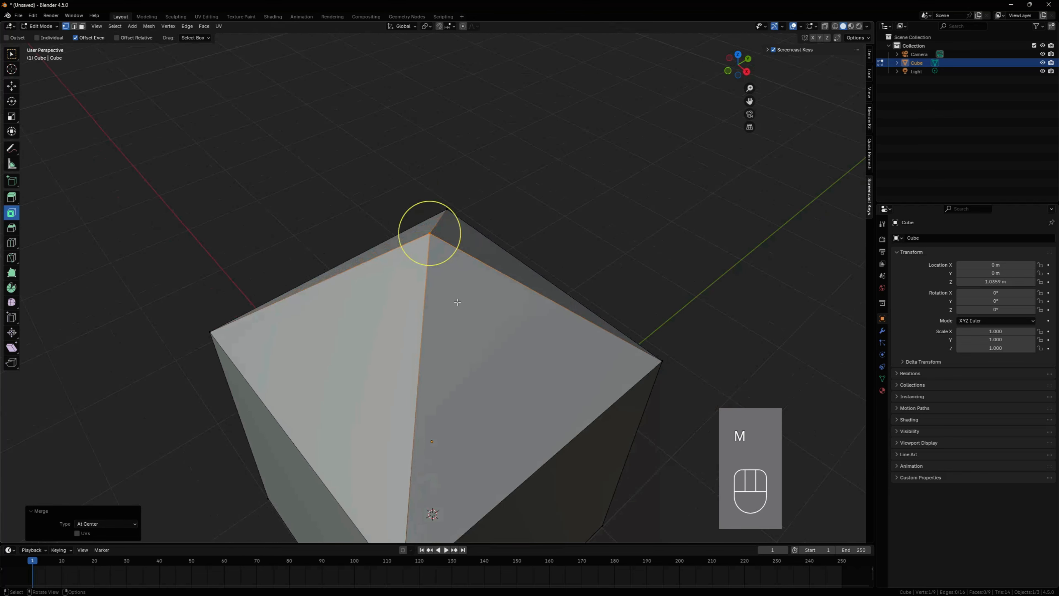
- Undo the merge and the inset to restore the plain cube, and clear the selection
{"action": "key", "text": "ctrl+z"}
{"action": "key", "text": "ctrl+z"}
{"action": "key", "text": "ctrl+z"}
{"action": "key", "text": "ctrl+z"}
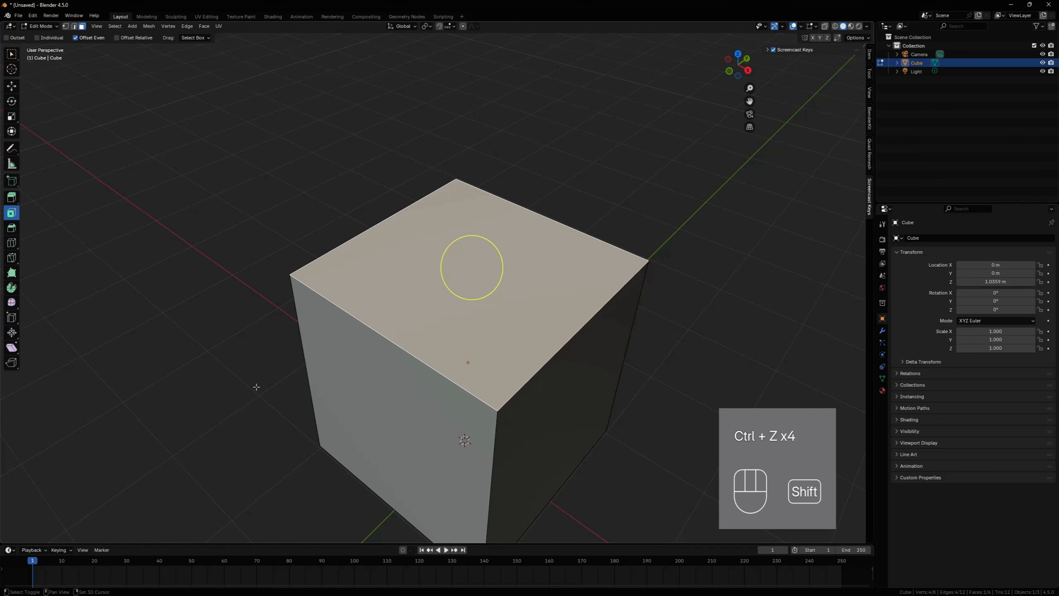
{"action": "middle_click_drag", "start_coordinate": [256, 387], "coordinate": [244, 347], "text": "shift"}
{"action": "left_click", "coordinate": [217, 338]}
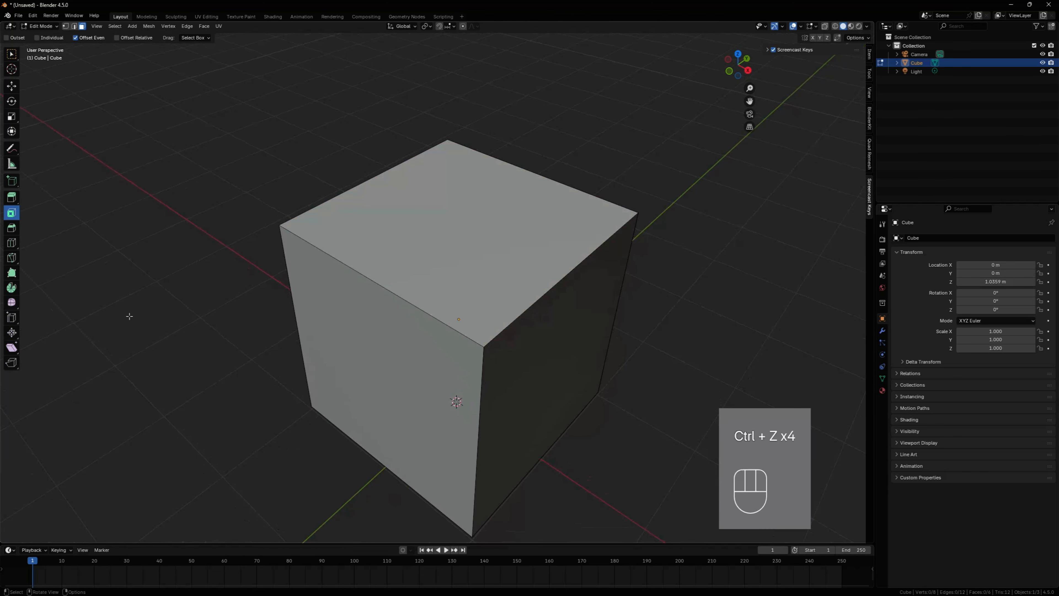
- Select the whole cube in edge mode and bevel all its edges by about 0.393 m with 5 segments
{"action": "left_click", "coordinate": [11, 233]}
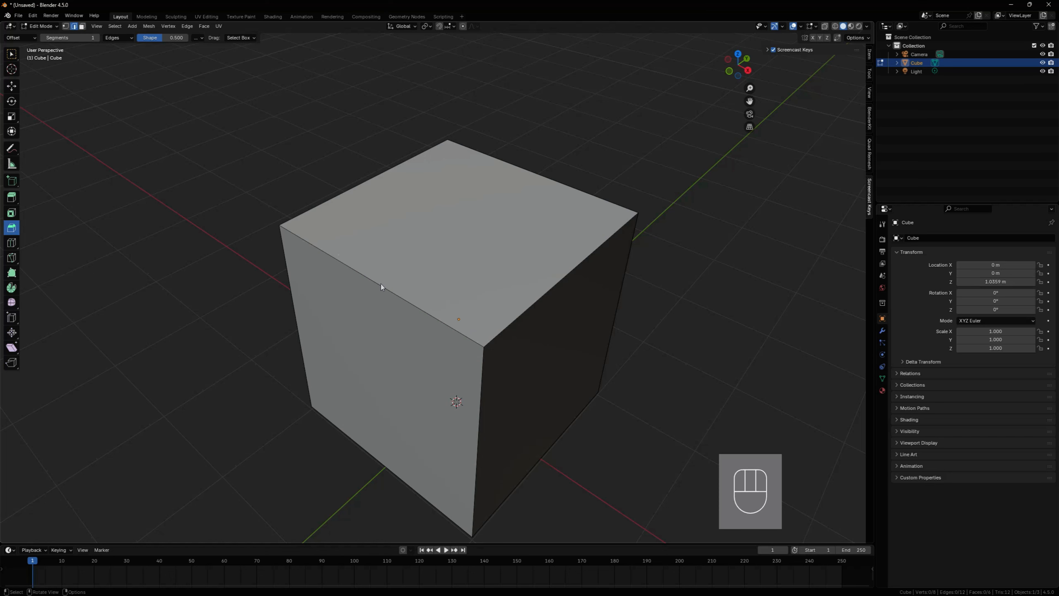
{"action": "key", "text": "a"}
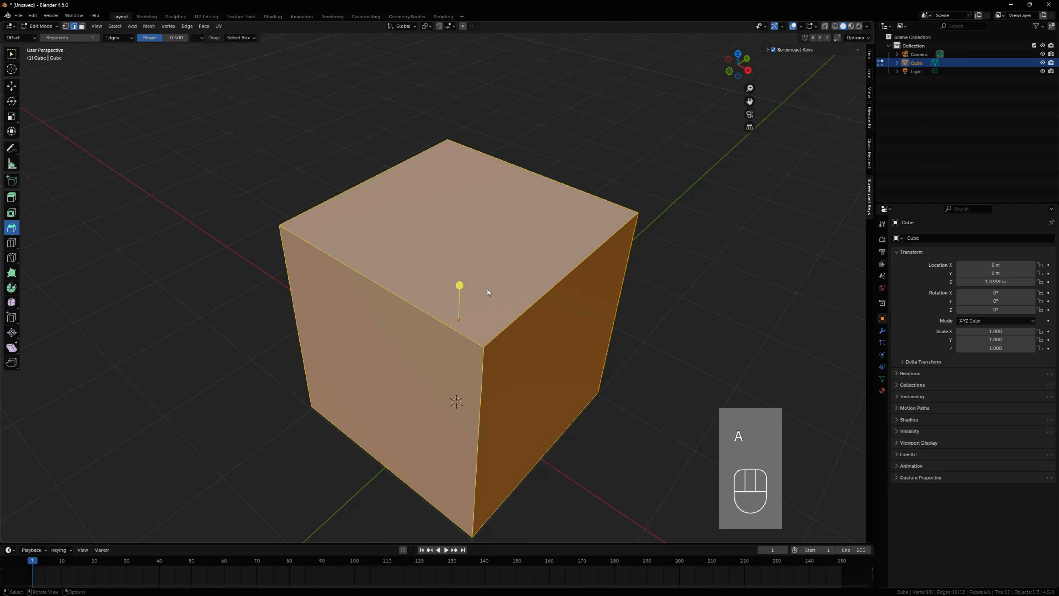
{"action": "left_click_drag", "start_coordinate": [460, 286], "coordinate": [450, 245]}
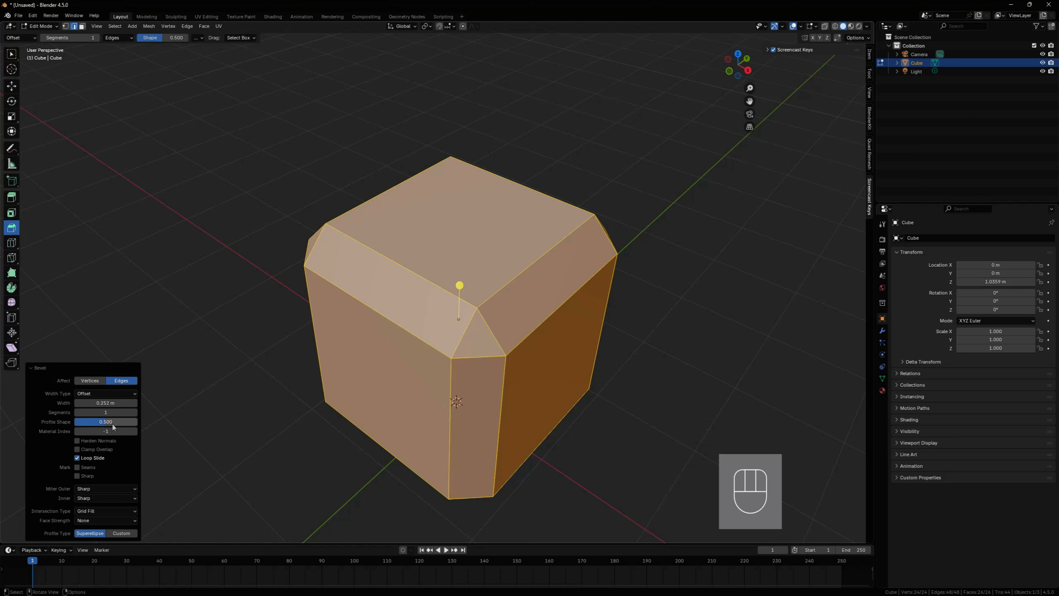
{"action": "mouse_move", "coordinate": [105, 403]}
{"action": "left_mouse_down"}
{"action": "mouse_move", "coordinate": [127, 403]}
{"action": "mouse_move", "coordinate": [92, 408]}
{"action": "mouse_move", "coordinate": [122, 412]}
{"action": "mouse_move", "coordinate": [111, 412]}
{"action": "left_mouse_up"}
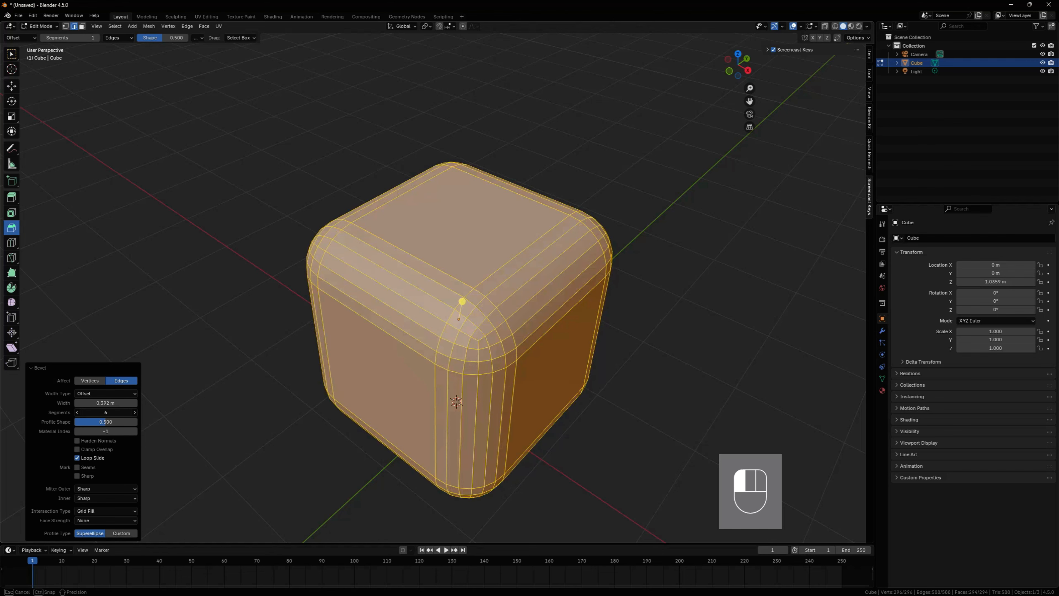
{"action": "left_click_drag", "start_coordinate": [462, 301], "coordinate": [419, 306]}
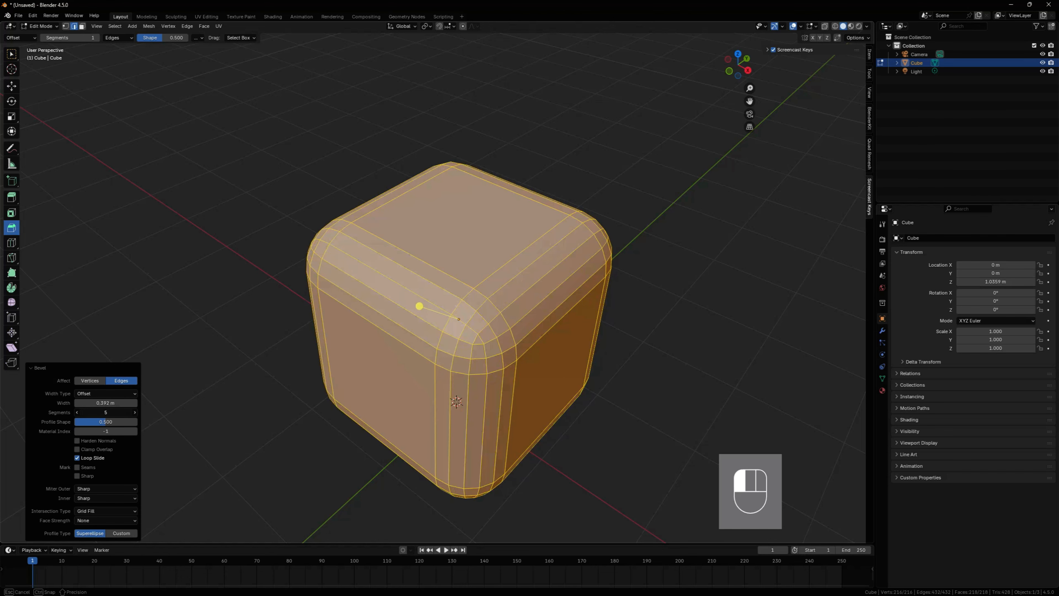
{"action": "left_click_drag", "start_coordinate": [105, 412], "coordinate": [106, 412]}
- Set the bevel's profile shape to 1.000 and reduce it to 2 segments
{"action": "scroll", "coordinate": [504, 422], "scroll_direction": "up", "scroll_amount": 3}
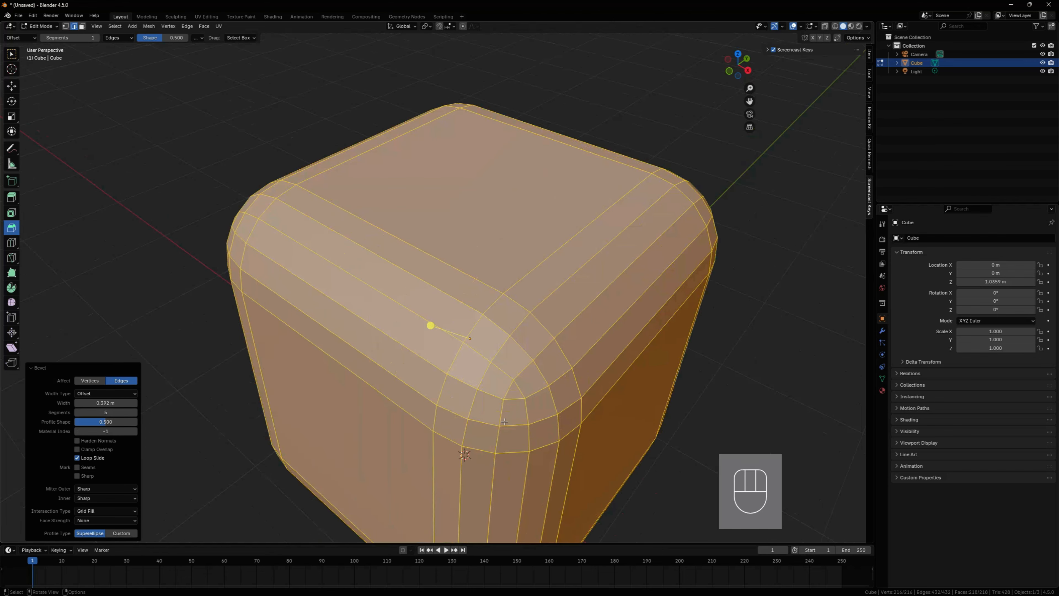
{"action": "middle_click_drag", "start_coordinate": [505, 422], "coordinate": [512, 380]}
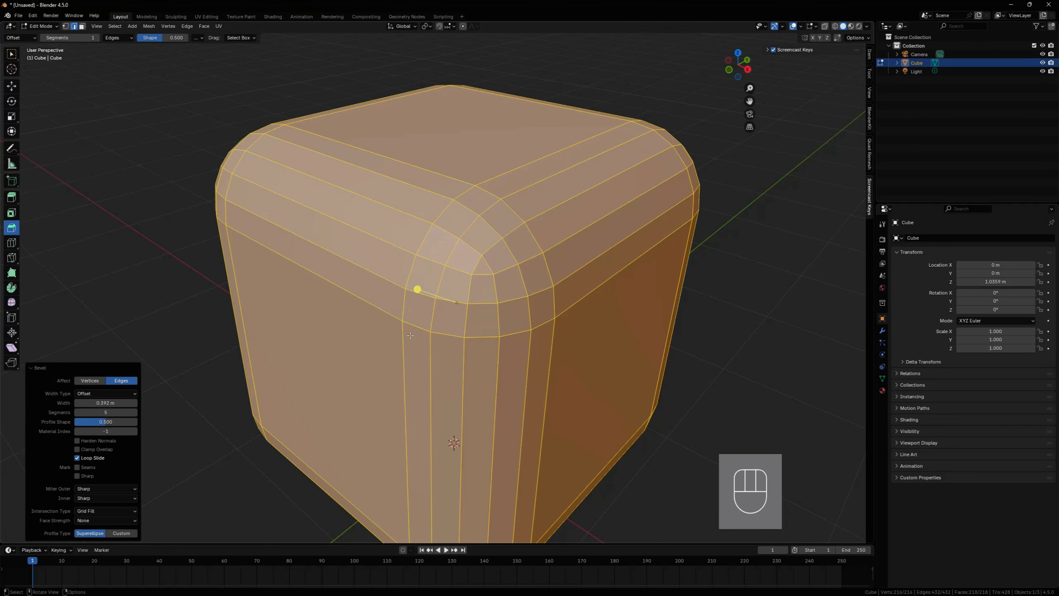
{"action": "left_click_drag", "start_coordinate": [108, 422], "coordinate": [135, 422]}
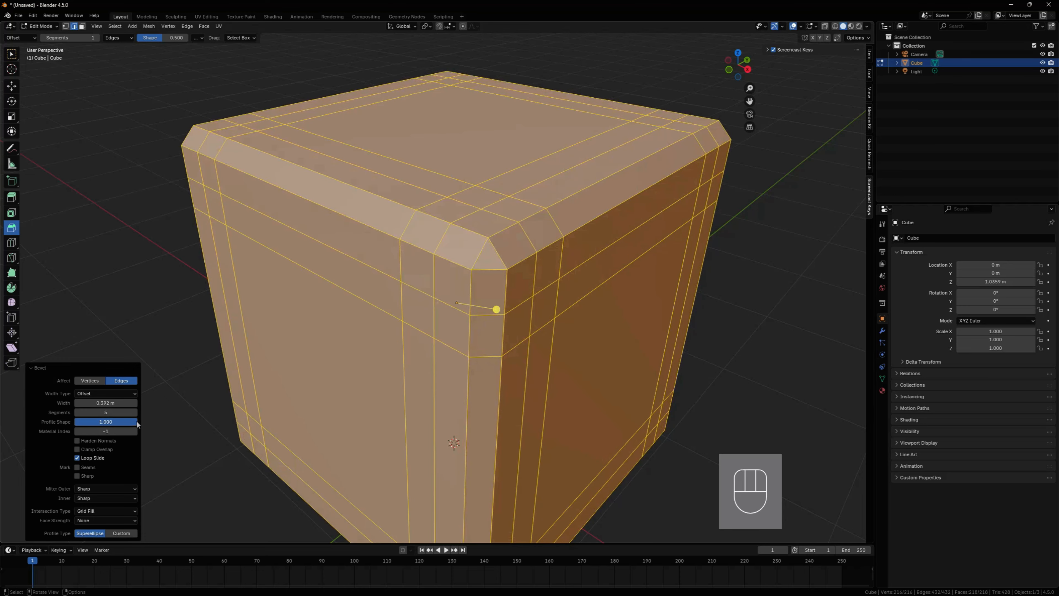
{"action": "mouse_move", "coordinate": [575, 260]}
{"action": "middle_mouse_down"}
{"action": "mouse_move", "coordinate": [600, 256]}
{"action": "mouse_move", "coordinate": [573, 263]}
{"action": "mouse_move", "coordinate": [585, 259]}
{"action": "middle_mouse_up"}
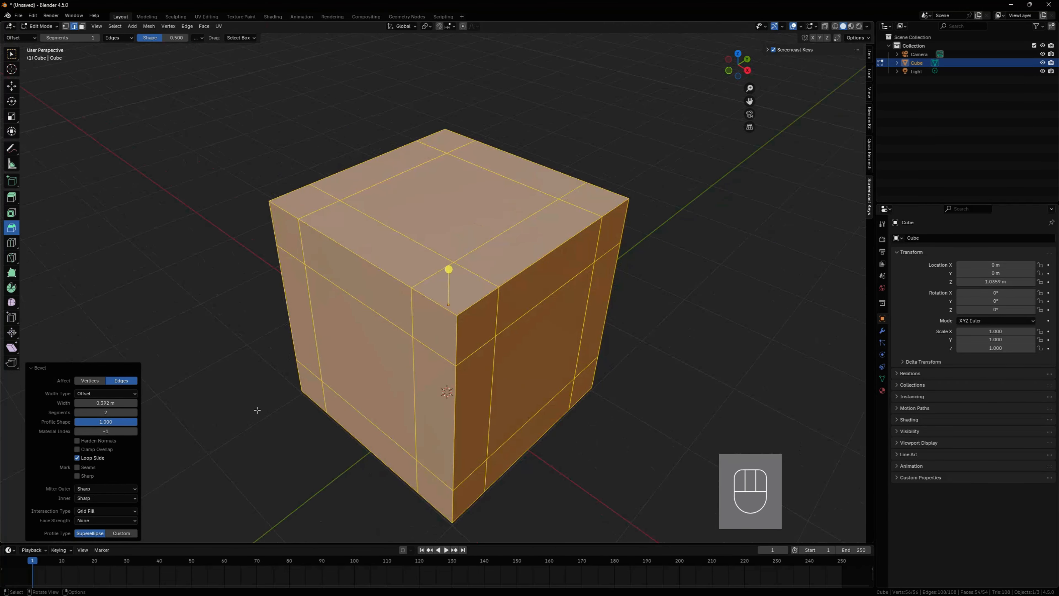
{"action": "scroll", "coordinate": [257, 410], "scroll_direction": "up", "scroll_amount": 3}
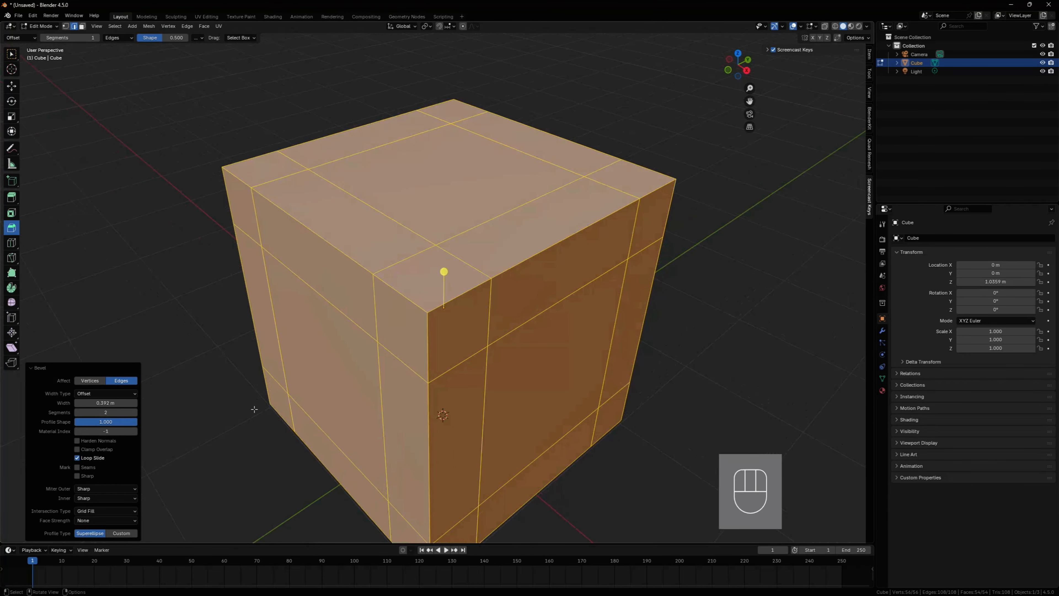
{"action": "middle_click_drag", "start_coordinate": [141, 406], "coordinate": [162, 405]}
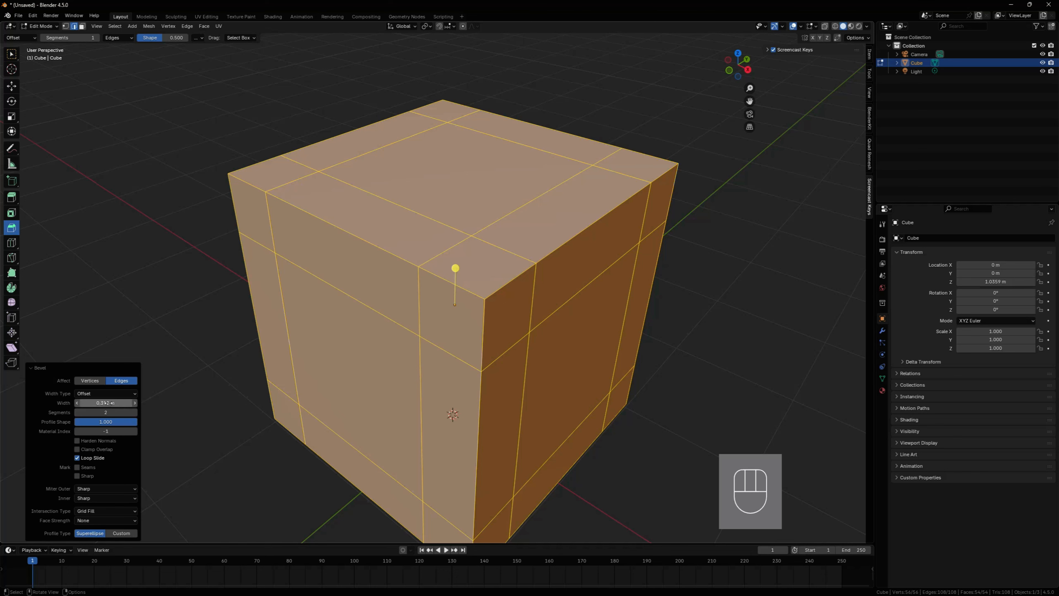
- Round the cube's bevel with a width of 0.292 m, 6 segments and a profile shape of about 0.487
{"action": "left_click_drag", "start_coordinate": [108, 403], "coordinate": [117, 413]}
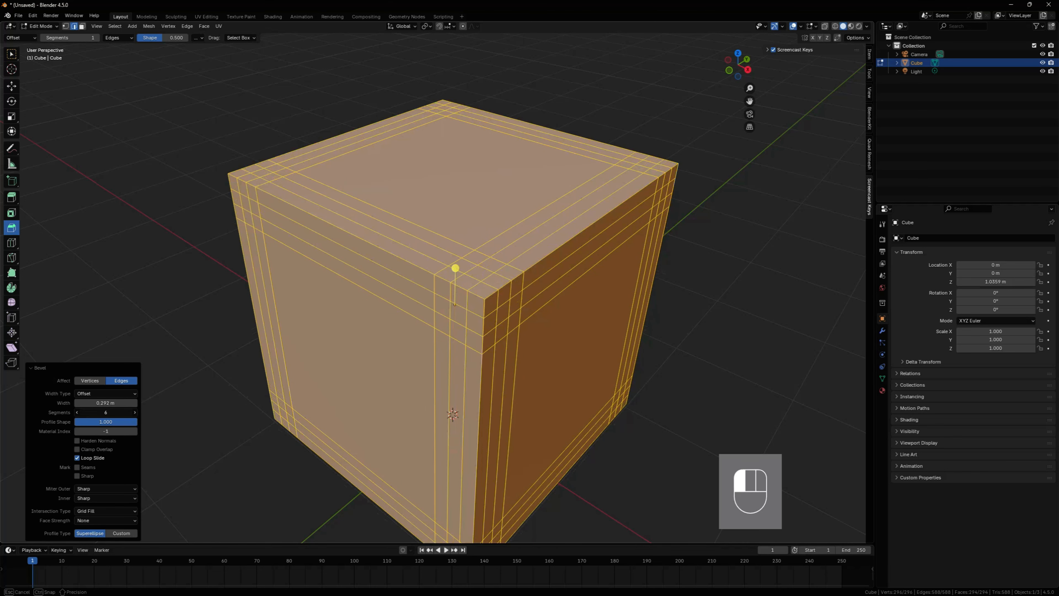
{"action": "left_click", "coordinate": [107, 422]}
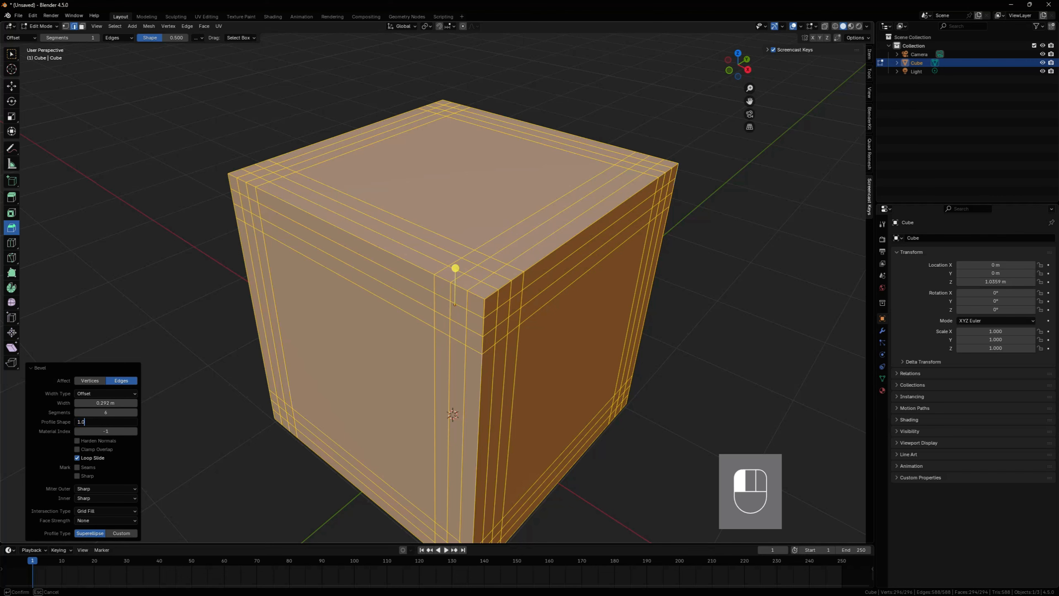
{"action": "key", "text": "Return"}
{"action": "left_click_drag", "start_coordinate": [456, 268], "coordinate": [447, 300]}
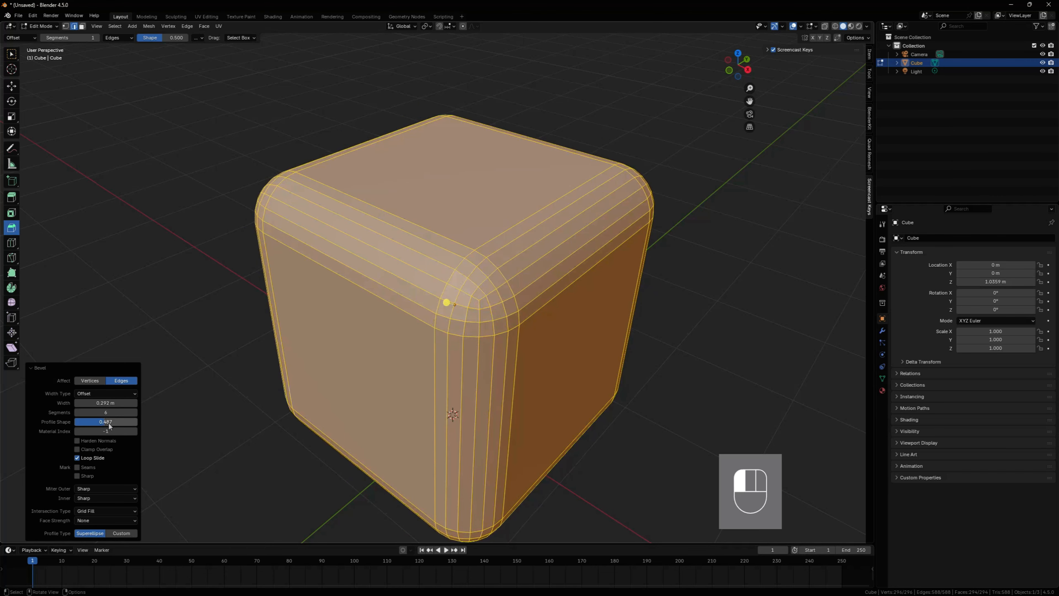
{"action": "mouse_move", "coordinate": [277, 417]}
{"action": "middle_mouse_down"}
{"action": "mouse_move", "coordinate": [290, 404]}
{"action": "mouse_move", "coordinate": [272, 408]}
{"action": "middle_mouse_up"}
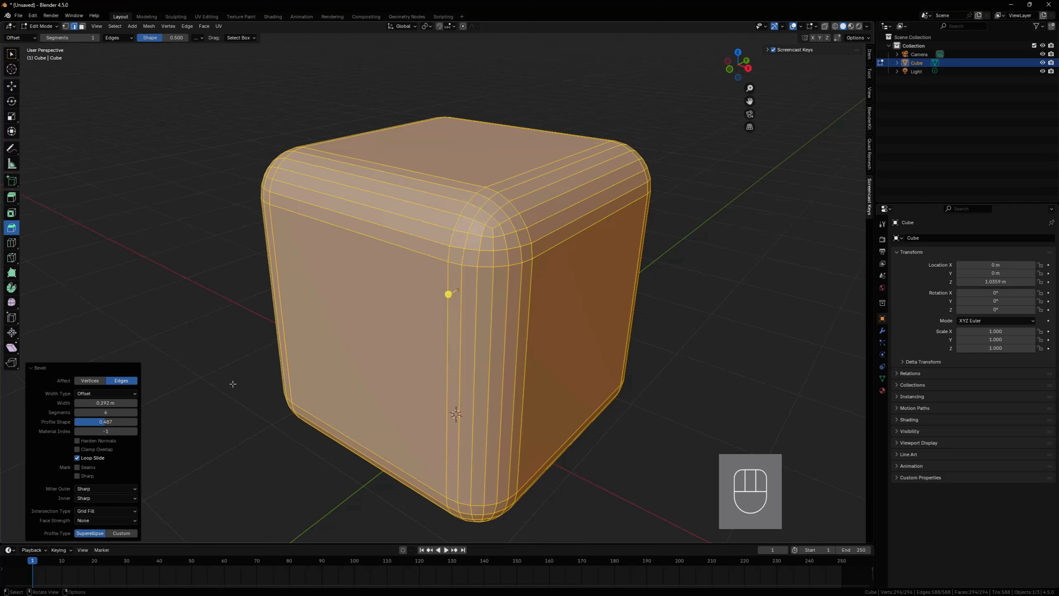
- Return to Object Mode and apply Shade Auto Smooth to the bevelled cube
{"action": "key", "text": "ctrl+z"}
{"action": "key", "text": "ctrl+z"}
{"action": "key", "text": "ctrl+z"}
{"action": "right_click", "coordinate": [444, 318]}
{"action": "left_click", "coordinate": [443, 329]}
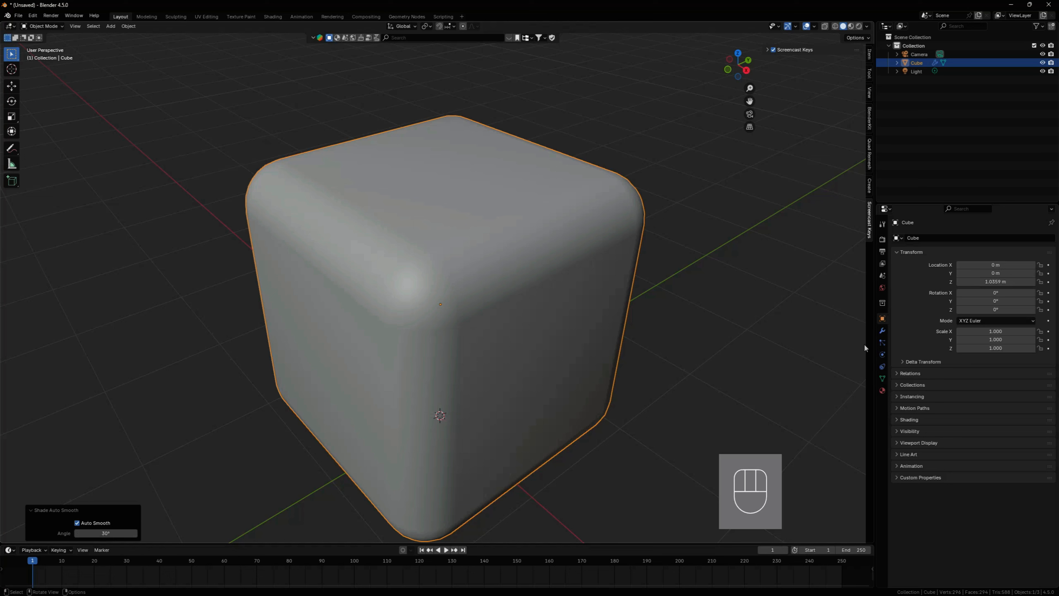
- Show the bevelled cube's modifiers, set its Auto Smooth angle to about 18.7° and deselect the cube
{"action": "left_click", "coordinate": [883, 331]}
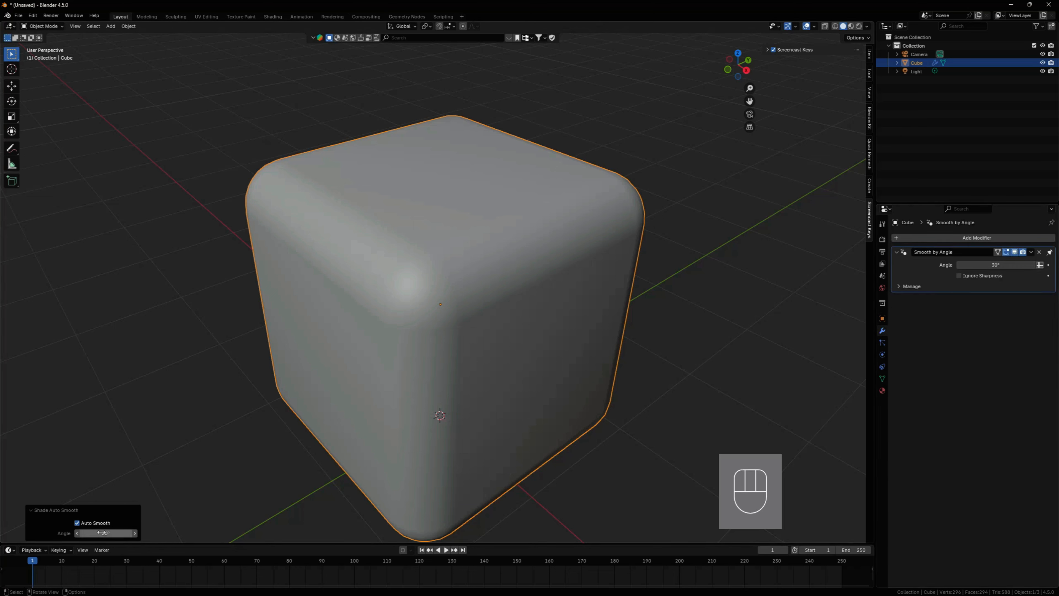
{"action": "left_click_drag", "start_coordinate": [101, 533], "coordinate": [103, 533]}
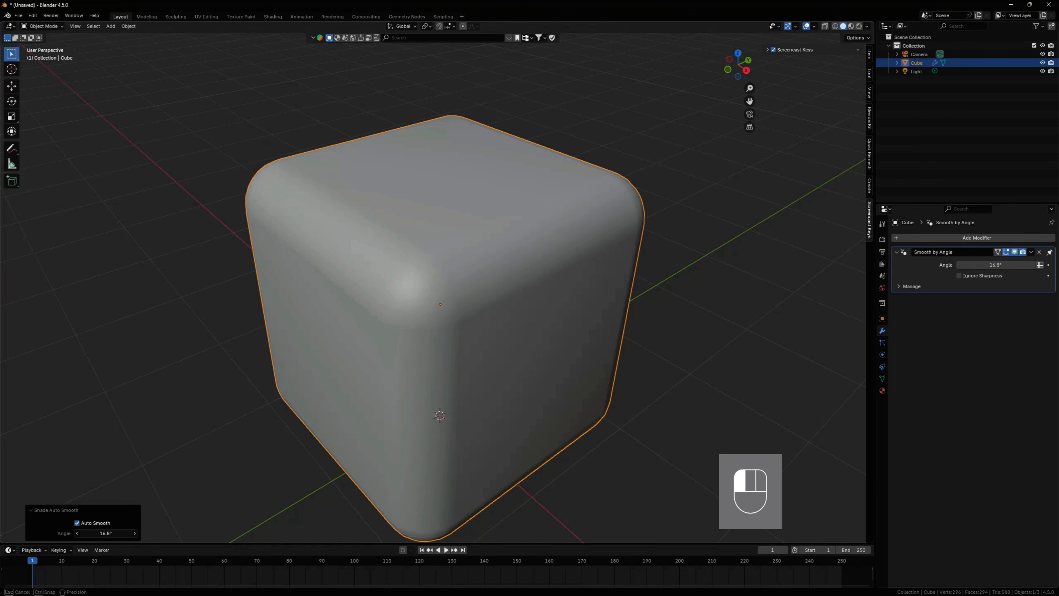
{"action": "left_click_drag", "start_coordinate": [104, 533], "coordinate": [103, 533]}
{"action": "left_click", "coordinate": [246, 453]}
- Add a second mesh cube and move it about 4.16 m along the negative Y axis
{"action": "middle_click_drag", "start_coordinate": [246, 454], "coordinate": [299, 362]}
{"action": "key", "text": "shift+a"}
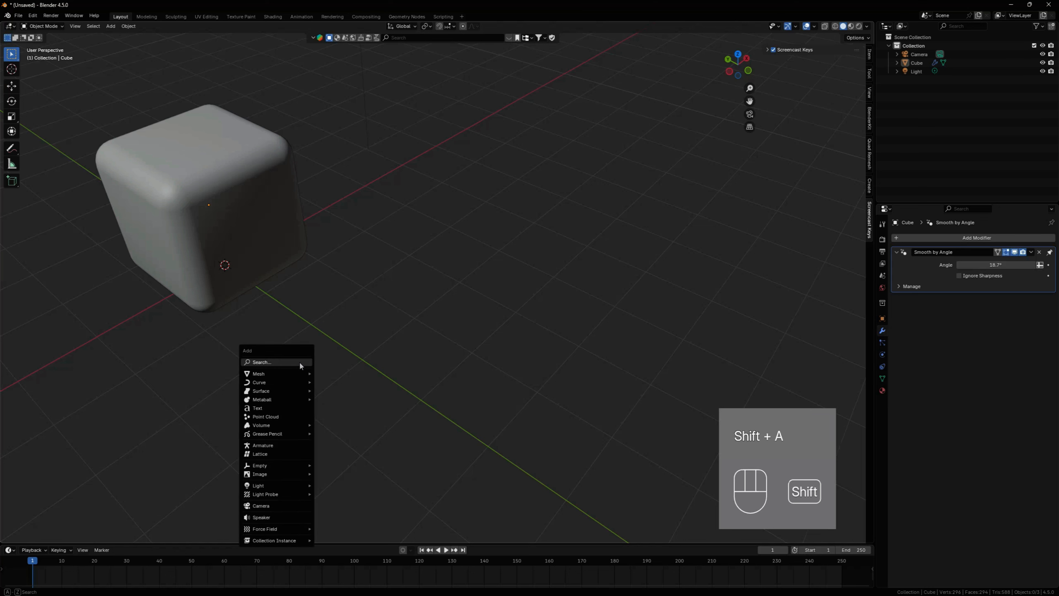
{"action": "mouse_move", "coordinate": [299, 373]}
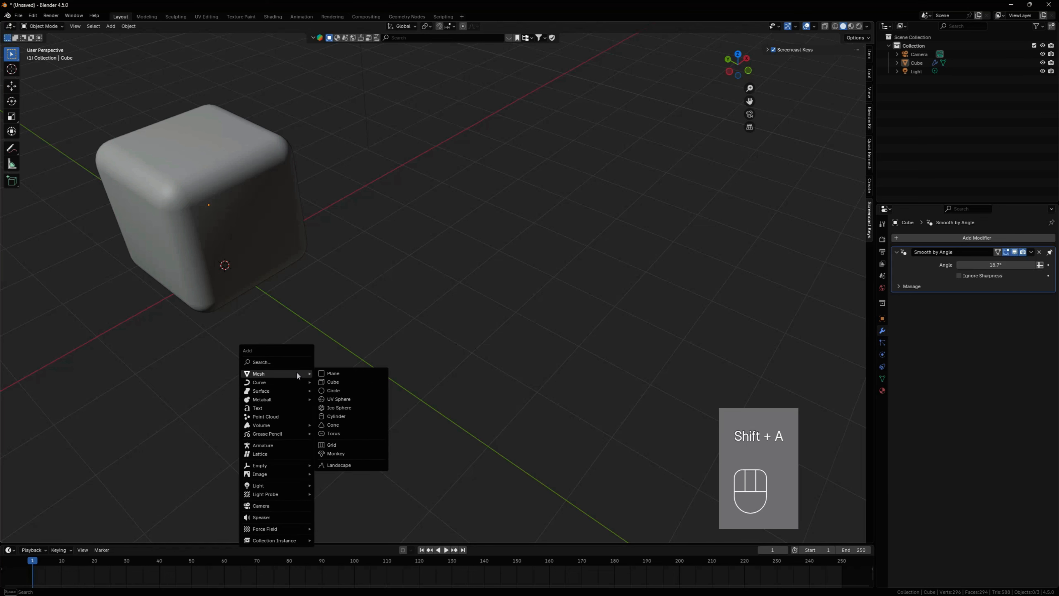
{"action": "left_click", "coordinate": [343, 383]}
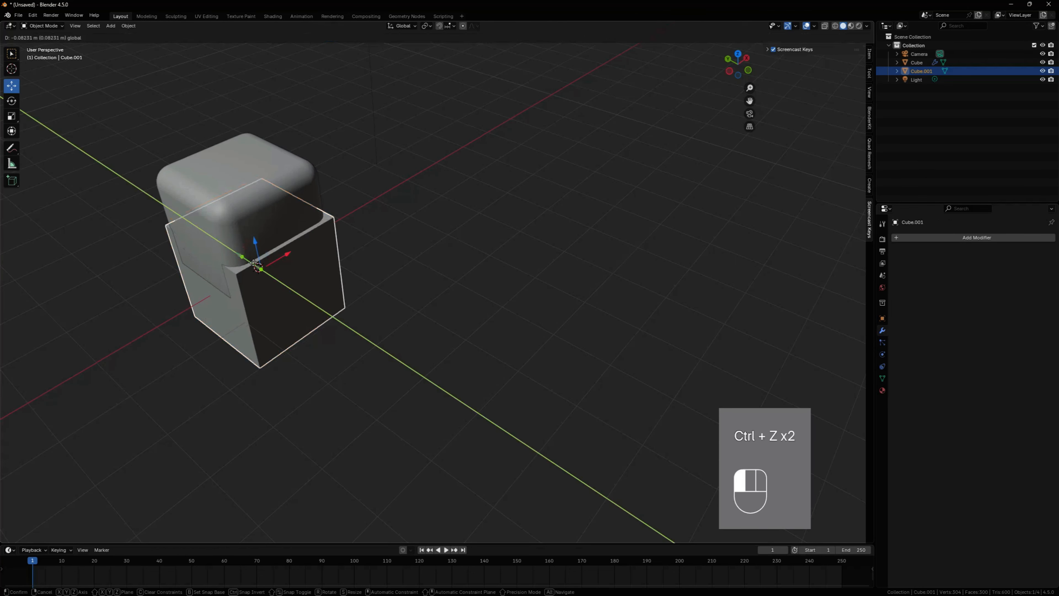
{"action": "left_click_drag", "start_coordinate": [260, 251], "coordinate": [428, 376]}
{"action": "middle_click_drag", "start_coordinate": [428, 376], "coordinate": [421, 360]}
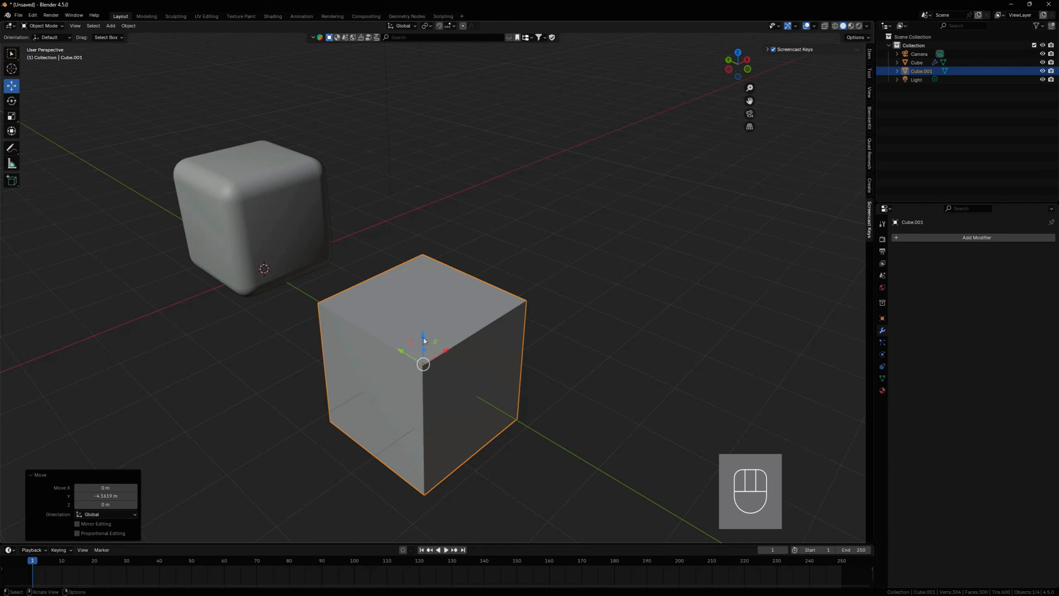
- Raise the second cube about 0.97 m along the Z axis
{"action": "left_click_drag", "start_coordinate": [423, 339], "coordinate": [423, 276]}
{"action": "scroll", "coordinate": [414, 320], "scroll_direction": "up", "scroll_amount": 1}
{"action": "middle_click_drag", "start_coordinate": [339, 348], "coordinate": [363, 319], "text": "shift"}
{"action": "left_click", "coordinate": [319, 410]}
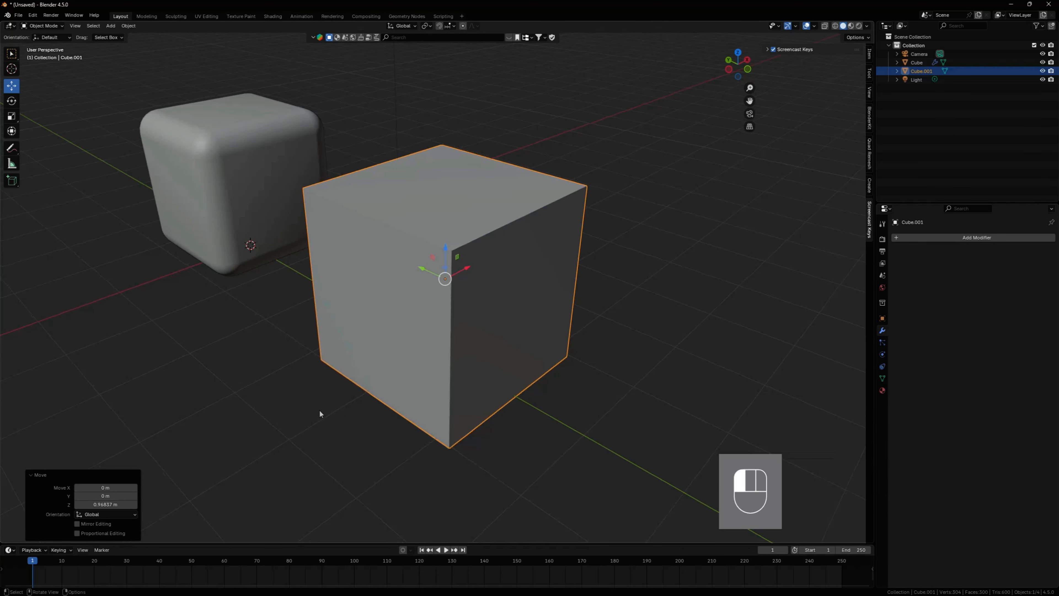
{"action": "middle_click_drag", "start_coordinate": [324, 404], "coordinate": [372, 370]}
{"action": "left_click", "coordinate": [371, 370]}
- In Edit Mode, bevel all edges of the second cube with a width of about 0.499 m and 18 segments
{"action": "key", "text": "Tab"}
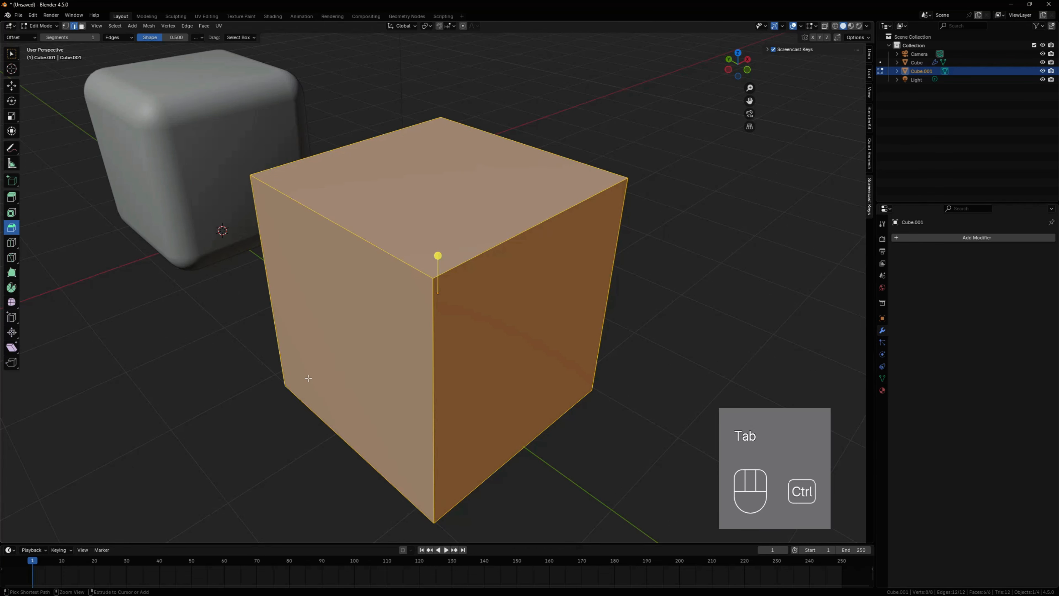
{"action": "key", "text": "ctrl+b"}
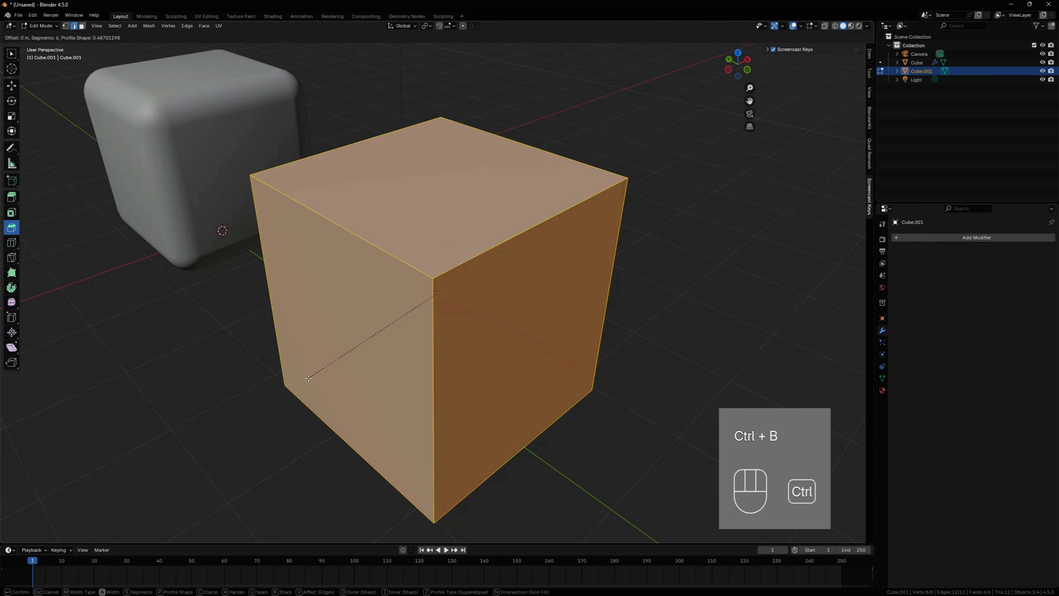
{"action": "left_click", "coordinate": [350, 371]}
{"action": "left_click_drag", "start_coordinate": [439, 257], "coordinate": [423, 220]}
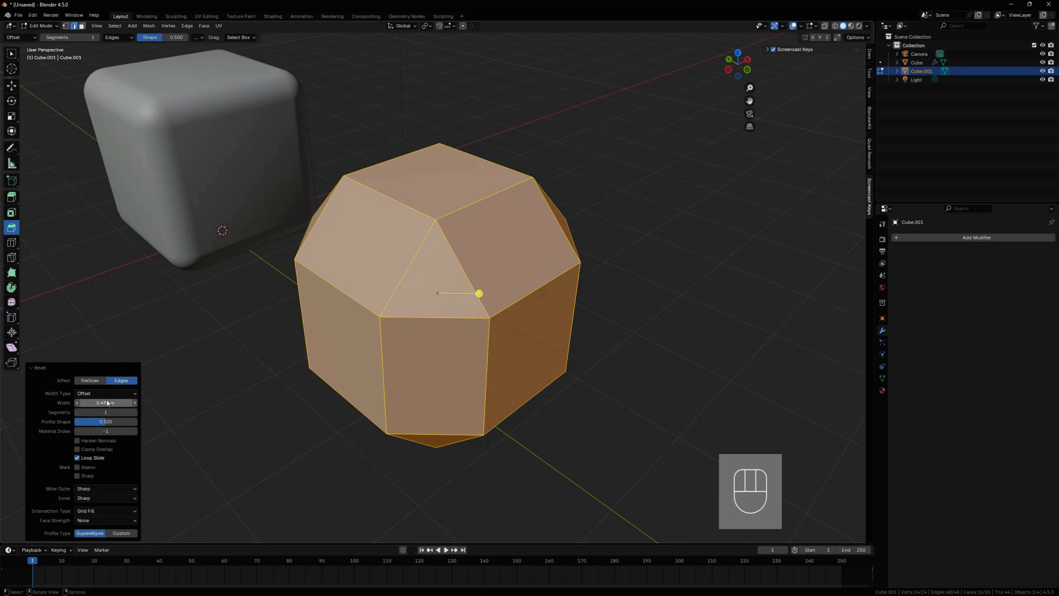
{"action": "double_click", "coordinate": [107, 412]}
{"action": "type", "text": "18"}
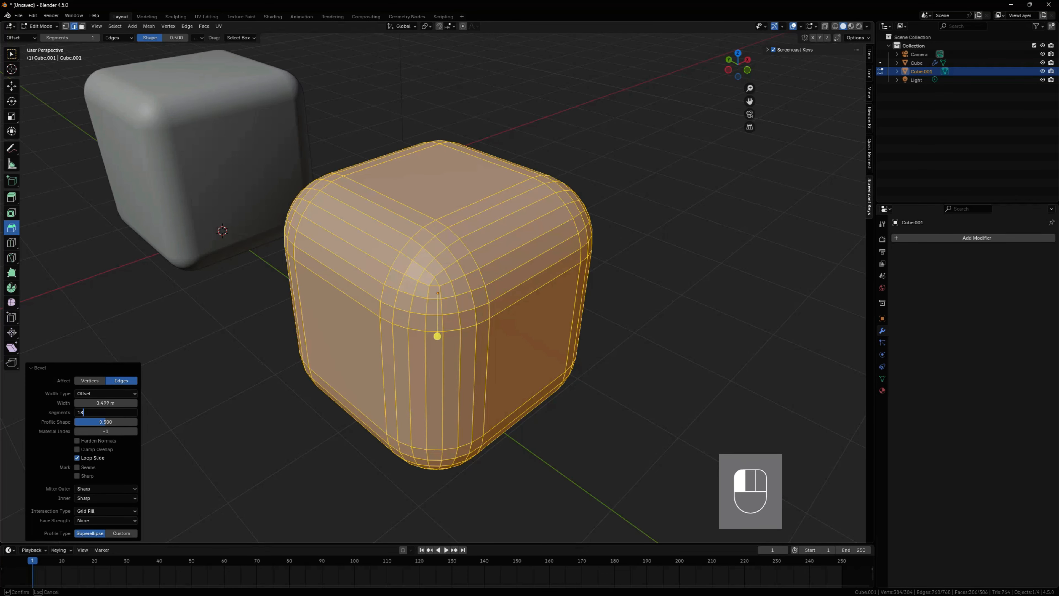
{"action": "key", "text": "Return"}
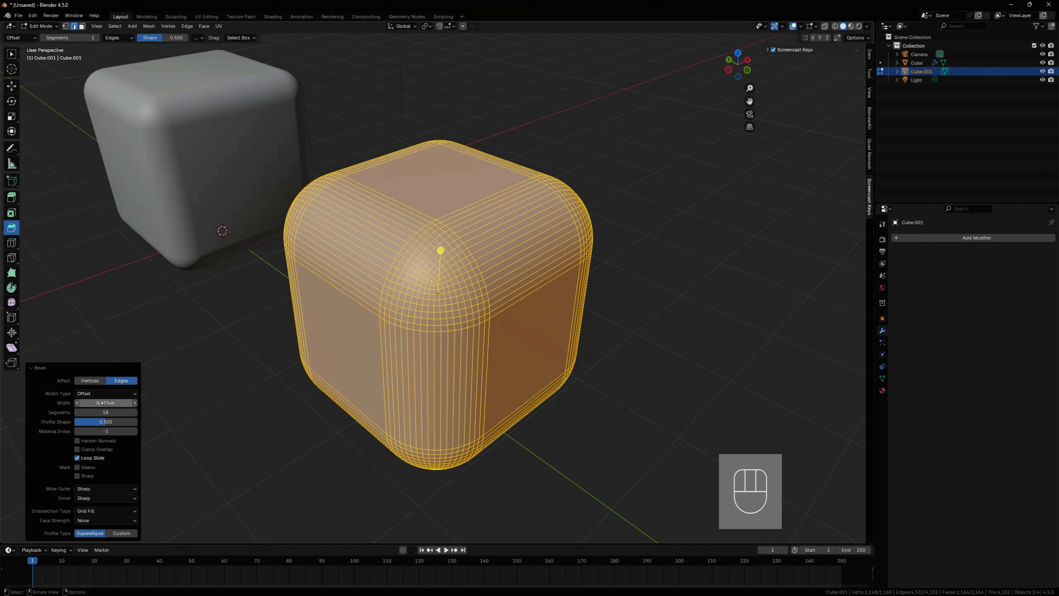
- Widen the bevel until the second cube becomes a full sphere, and return to Object Mode
{"action": "left_click_drag", "start_coordinate": [104, 403], "coordinate": [176, 403]}
{"action": "left_click", "coordinate": [247, 441]}
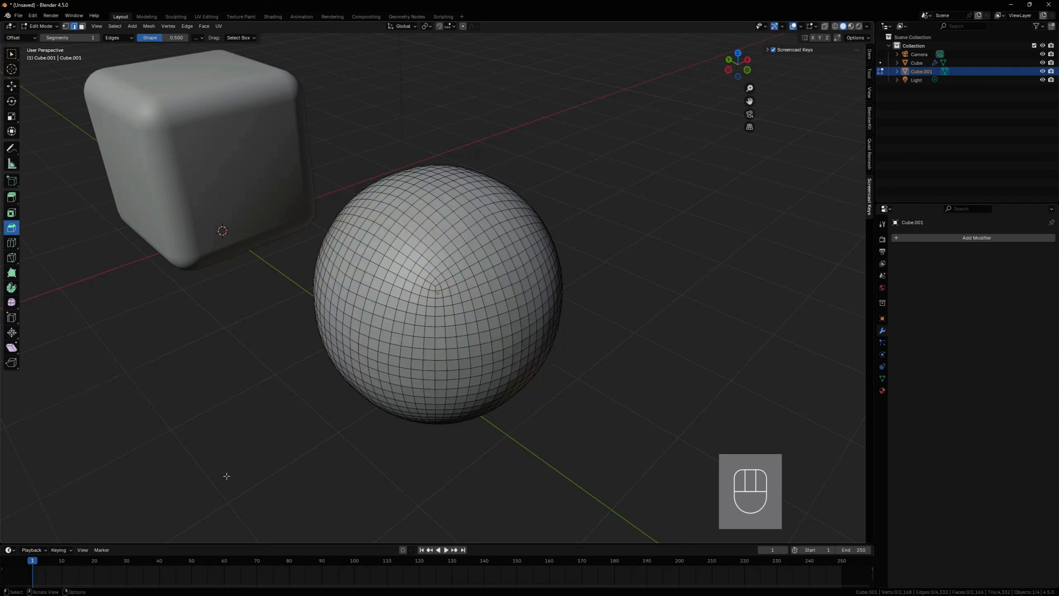
{"action": "middle_click_drag", "start_coordinate": [226, 476], "coordinate": [294, 443]}
{"action": "key", "text": "Tab"}
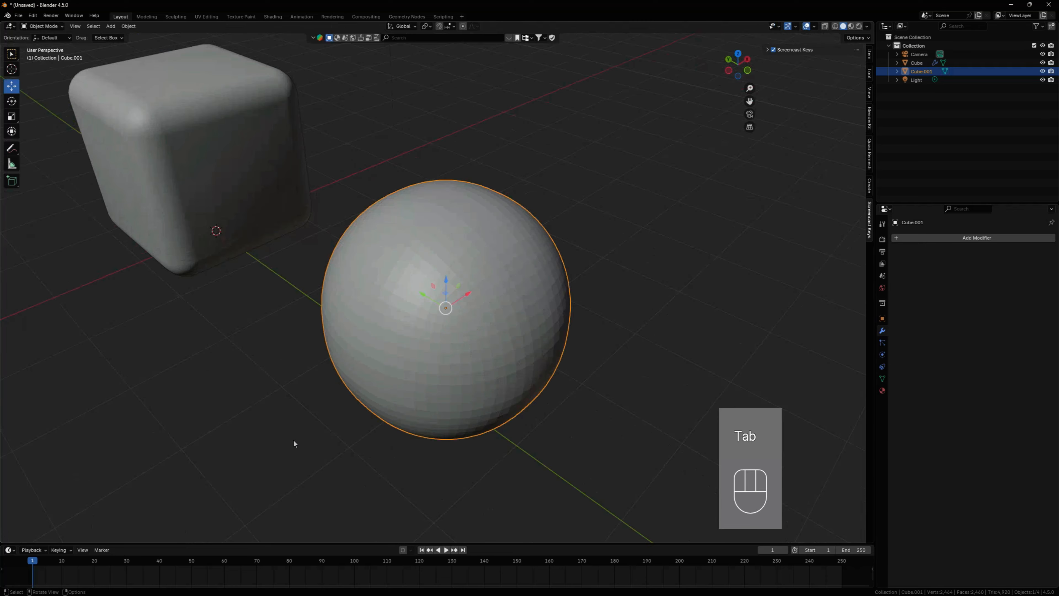
- Apply Shade Auto Smooth to the sphere made from the bevelled cube and deselect it
{"action": "scroll", "coordinate": [294, 443], "scroll_direction": "up", "scroll_amount": 2}
{"action": "mouse_move", "coordinate": [415, 408]}
{"action": "middle_mouse_down"}
{"action": "mouse_move", "coordinate": [388, 405]}
{"action": "mouse_move", "coordinate": [399, 405]}
{"action": "middle_mouse_up"}
{"action": "key", "text": "Tab"}
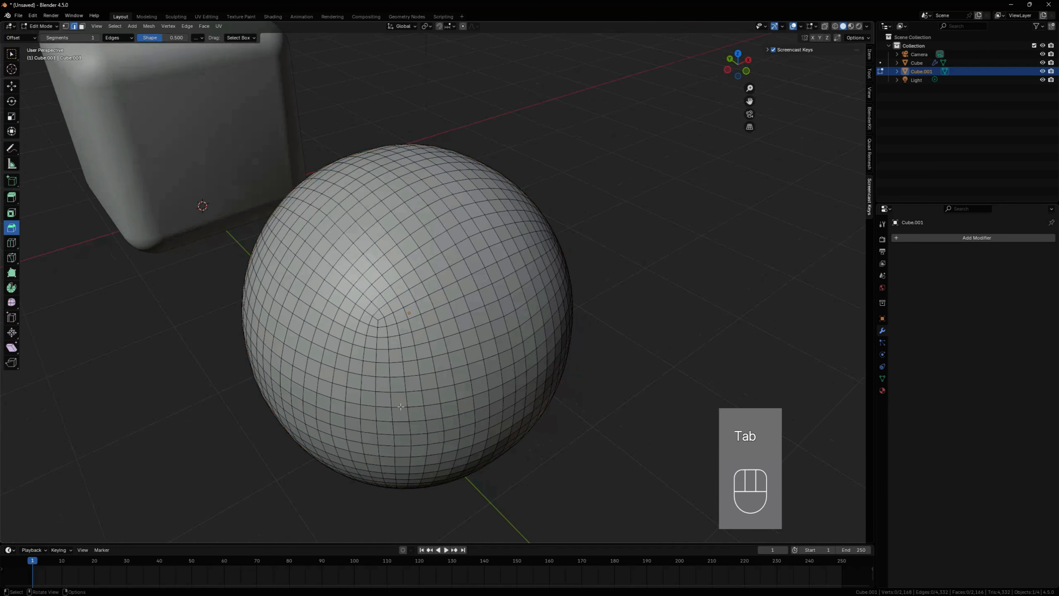
{"action": "key", "text": "Tab"}
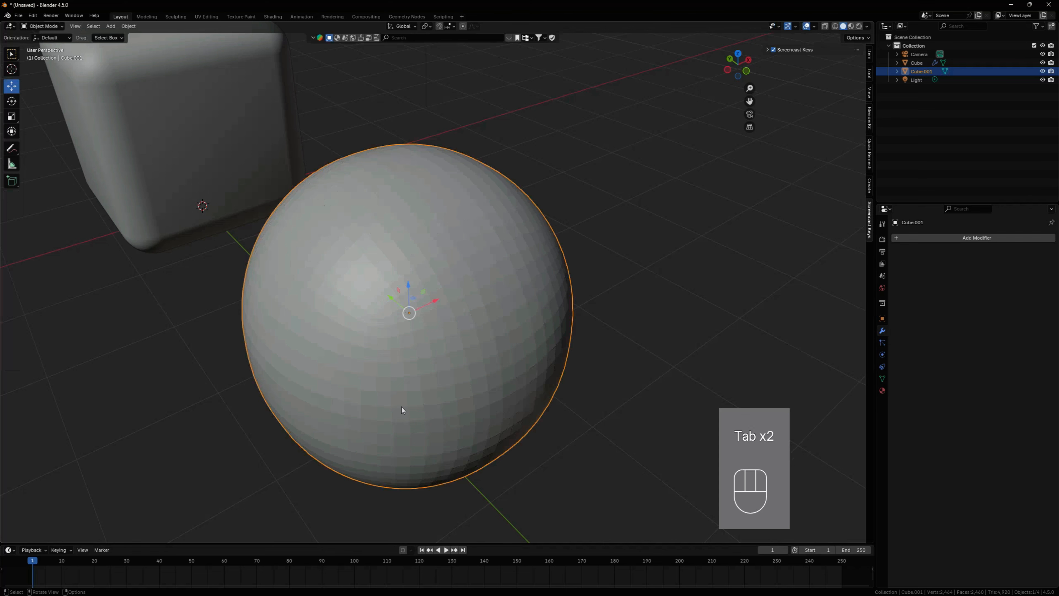
{"action": "right_click", "coordinate": [401, 406]}
{"action": "left_click", "coordinate": [402, 409]}
{"action": "left_click", "coordinate": [255, 454]}
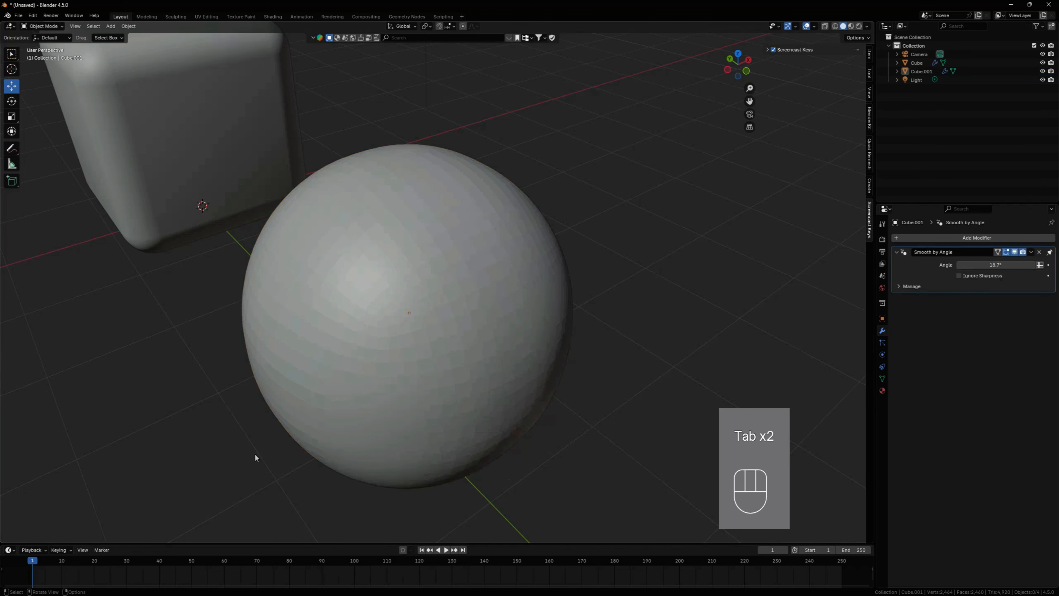
- Move the sphere made from the cube about 2.8 m along the positive X axis and deselect it
{"action": "middle_click_drag", "start_coordinate": [255, 453], "coordinate": [385, 408]}
{"action": "left_click", "coordinate": [385, 407]}
{"action": "scroll", "coordinate": [378, 410], "scroll_direction": "down", "scroll_amount": 2}
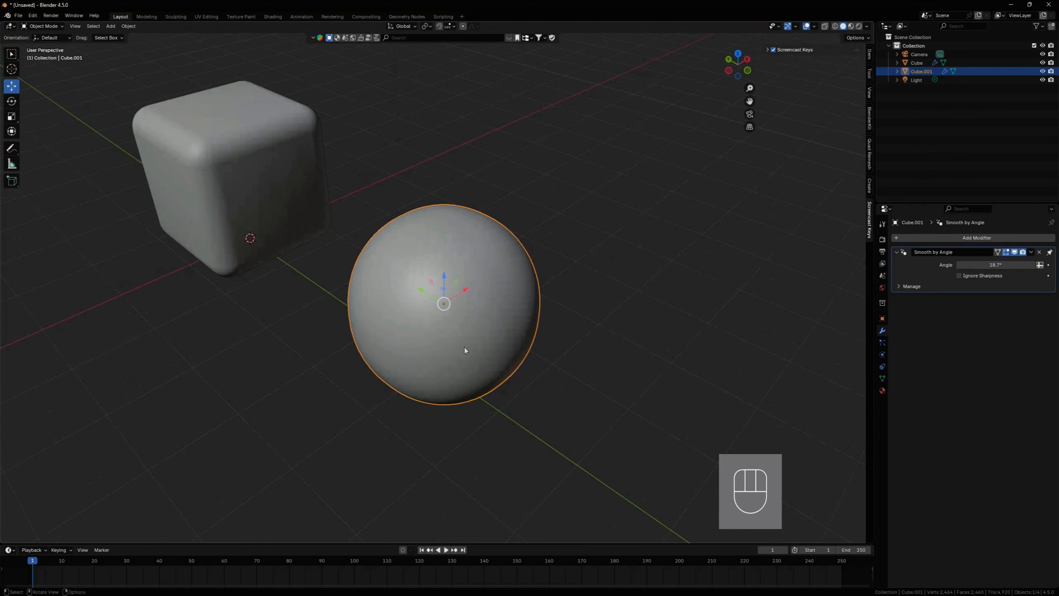
{"action": "left_click_drag", "start_coordinate": [459, 297], "coordinate": [600, 200]}
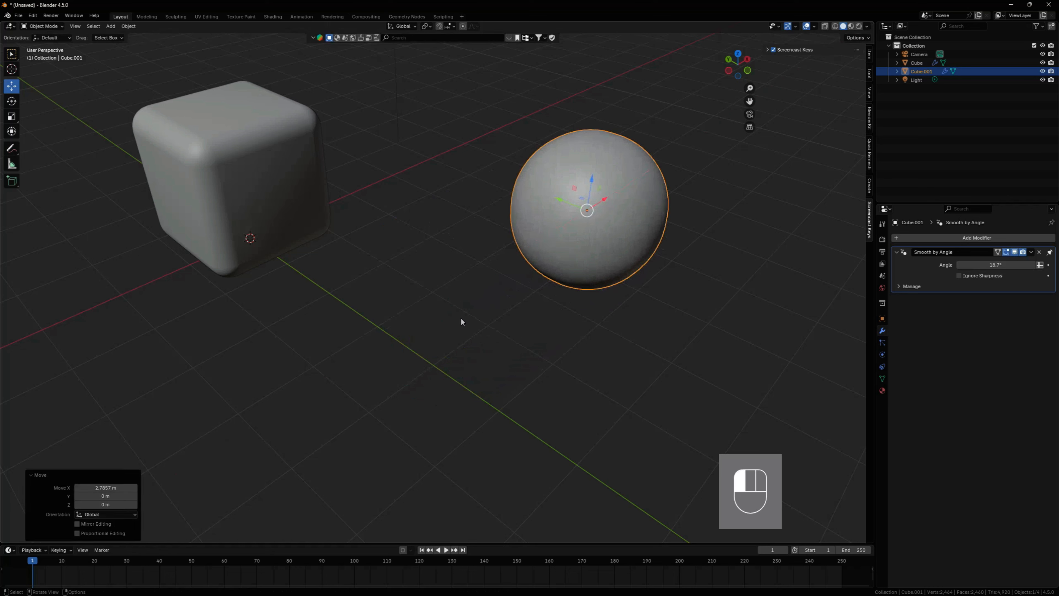
{"action": "left_click", "coordinate": [461, 322]}
- Add a UV sphere and move it out between the rounded cube and the first sphere, toward the viewer
{"action": "key", "text": "shift+a"}
{"action": "mouse_move", "coordinate": [369, 348]}
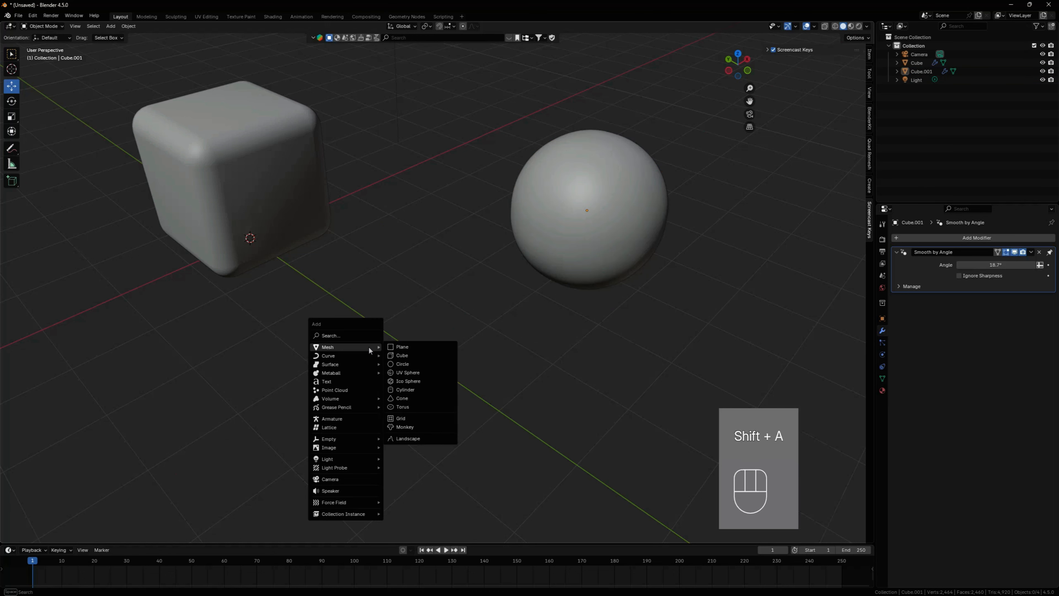
{"action": "left_click", "coordinate": [405, 373]}
{"action": "left_click_drag", "start_coordinate": [231, 225], "coordinate": [446, 276]}
{"action": "scroll", "coordinate": [447, 274], "scroll_direction": "up", "scroll_amount": 5}
- Examine the UV sphere's top pole by circle-selecting its ring of triangular faces in face mode, and return to Object Mode
{"action": "key", "text": "Tab"}
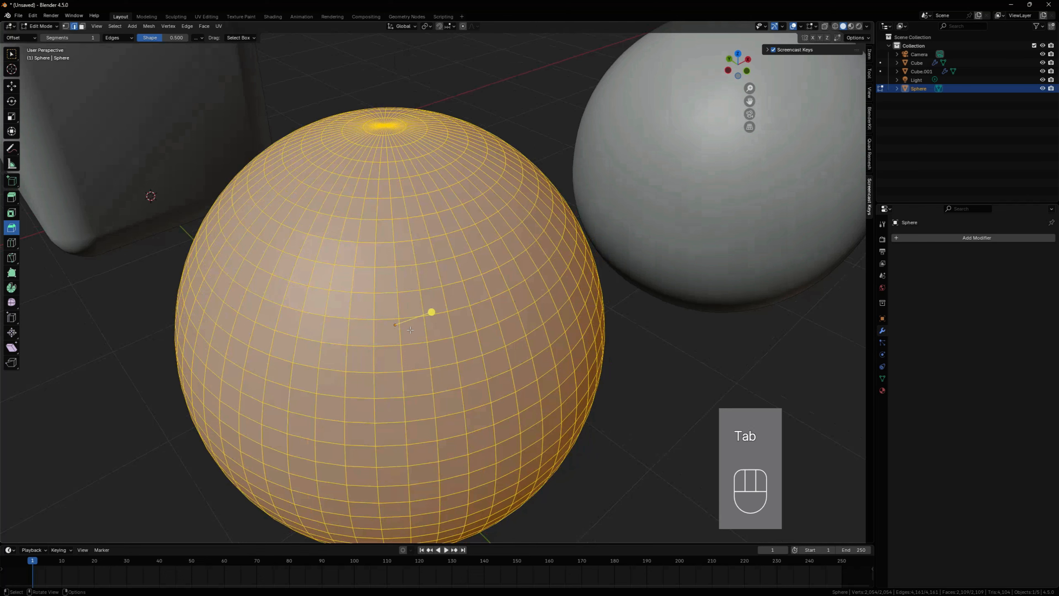
{"action": "key", "text": "3"}
{"action": "left_click", "coordinate": [416, 332]}
{"action": "middle_click_drag", "start_coordinate": [391, 287], "coordinate": [409, 190], "text": "ctrl"}
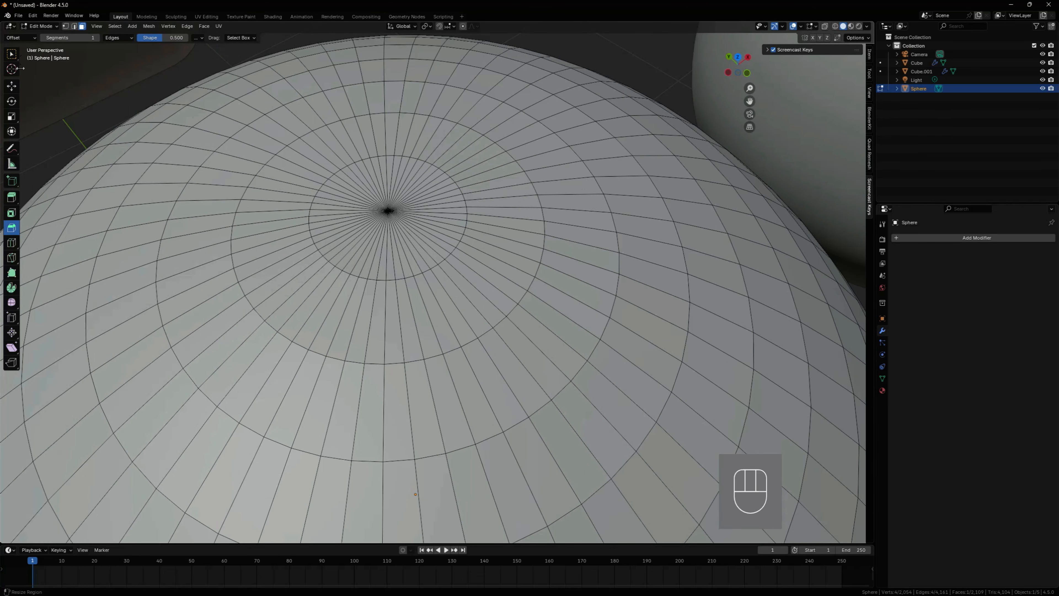
{"action": "left_click", "coordinate": [10, 54]}
{"action": "left_click_drag", "start_coordinate": [13, 56], "coordinate": [39, 73]}
{"action": "mouse_move", "coordinate": [430, 226]}
{"action": "left_mouse_down"}
{"action": "mouse_move", "coordinate": [418, 171]}
{"action": "mouse_move", "coordinate": [321, 208]}
{"action": "mouse_move", "coordinate": [358, 271]}
{"action": "mouse_move", "coordinate": [401, 229]}
{"action": "left_mouse_up"}
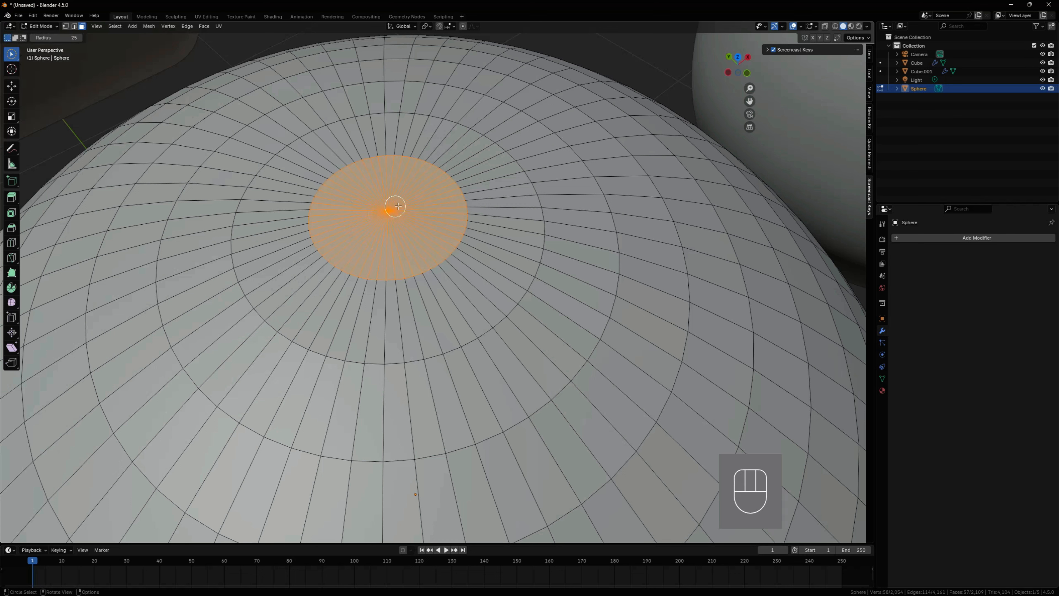
{"action": "mouse_move", "coordinate": [561, 337]}
{"action": "left_mouse_down"}
{"action": "mouse_move", "coordinate": [472, 399]}
{"action": "mouse_move", "coordinate": [276, 401]}
{"action": "left_mouse_up"}
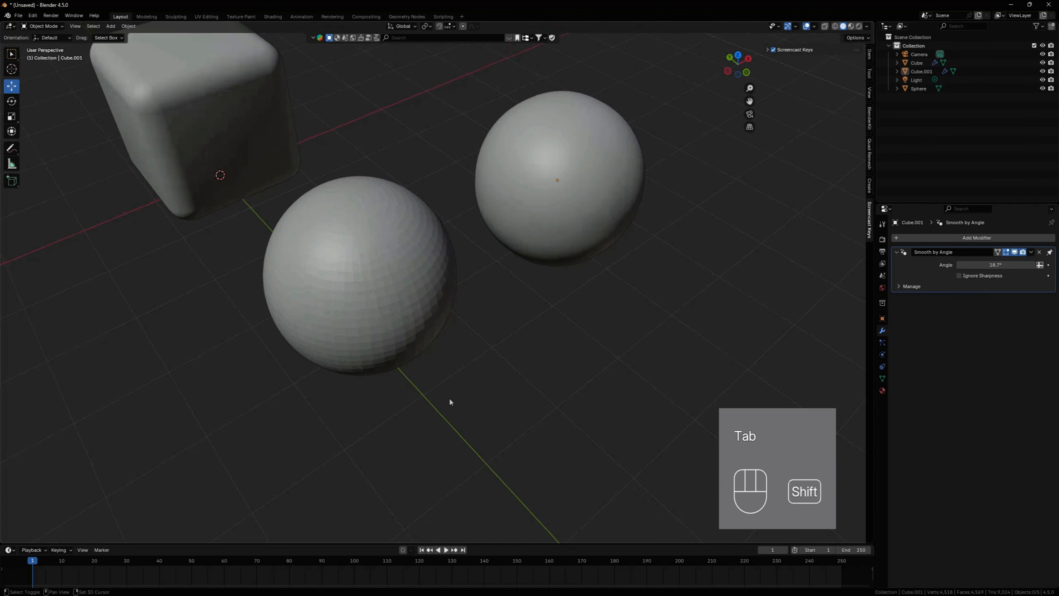
- Add an ico sphere with 5 subdivisions and place it in front of the other two spheres, raised about 1.09 m
{"action": "key", "text": "shift+a"}
{"action": "mouse_move", "coordinate": [450, 397]}
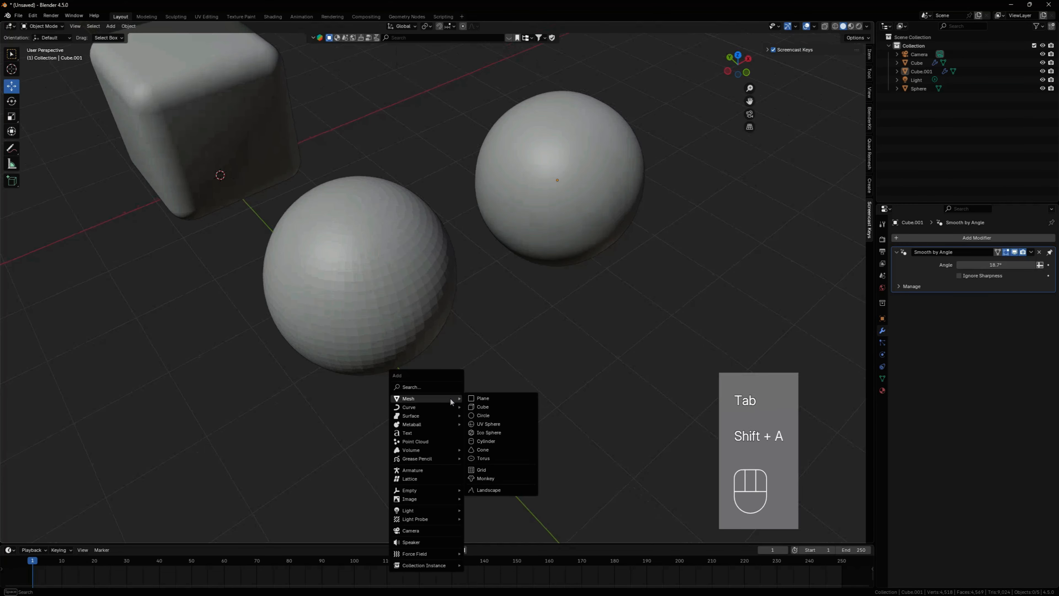
{"action": "left_click", "coordinate": [501, 432]}
{"action": "left_click_drag", "start_coordinate": [105, 451], "coordinate": [105, 452]}
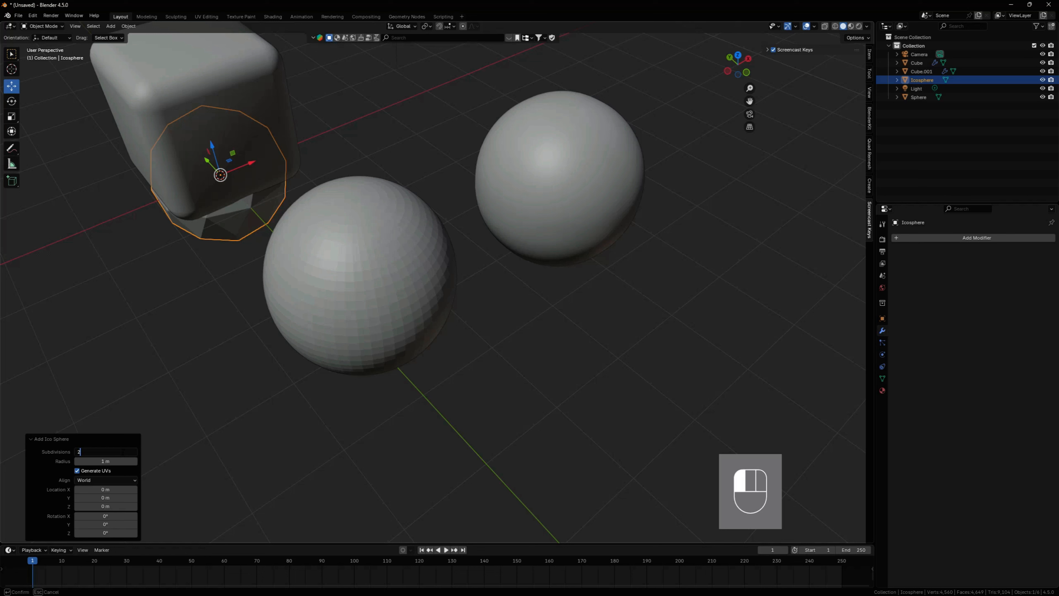
{"action": "type", "text": "5"}
{"action": "key", "text": "Return"}
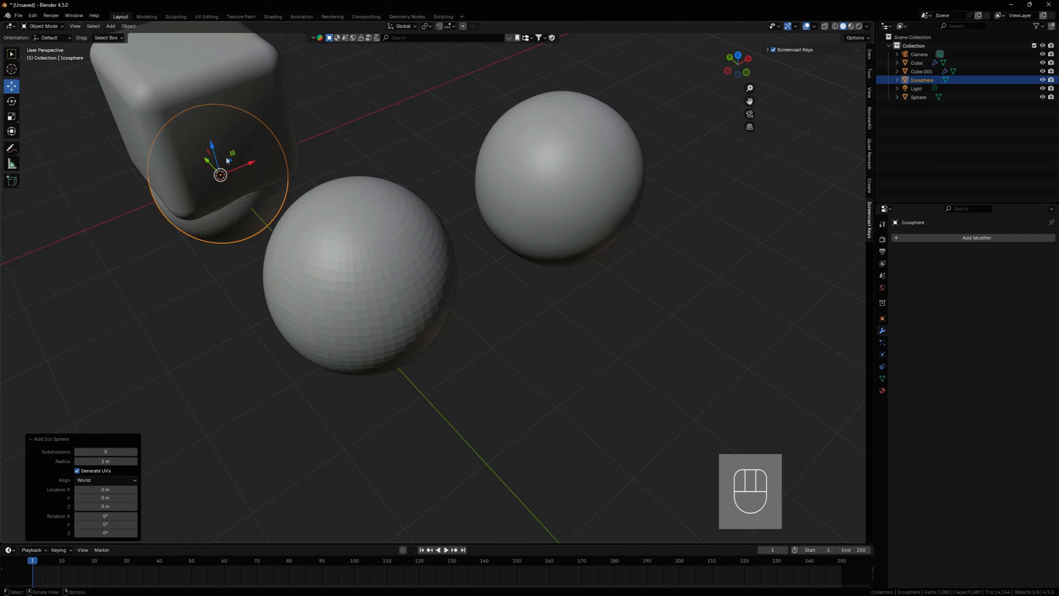
{"action": "left_click_drag", "start_coordinate": [226, 156], "coordinate": [526, 348]}
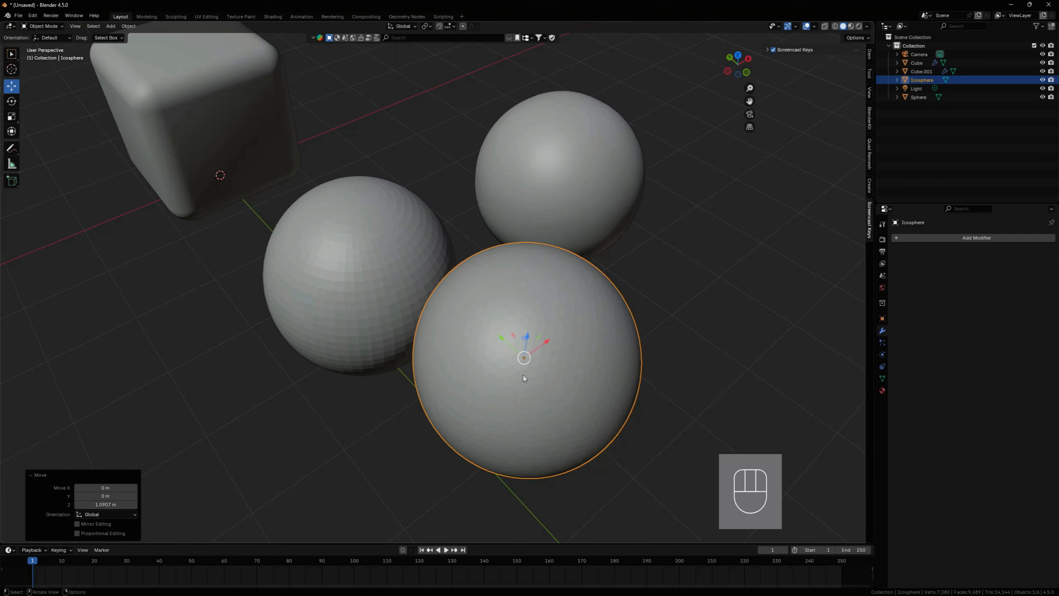
- Apply Shade Auto Smooth to the ico sphere and deselect it
{"action": "key", "text": "Tab"}
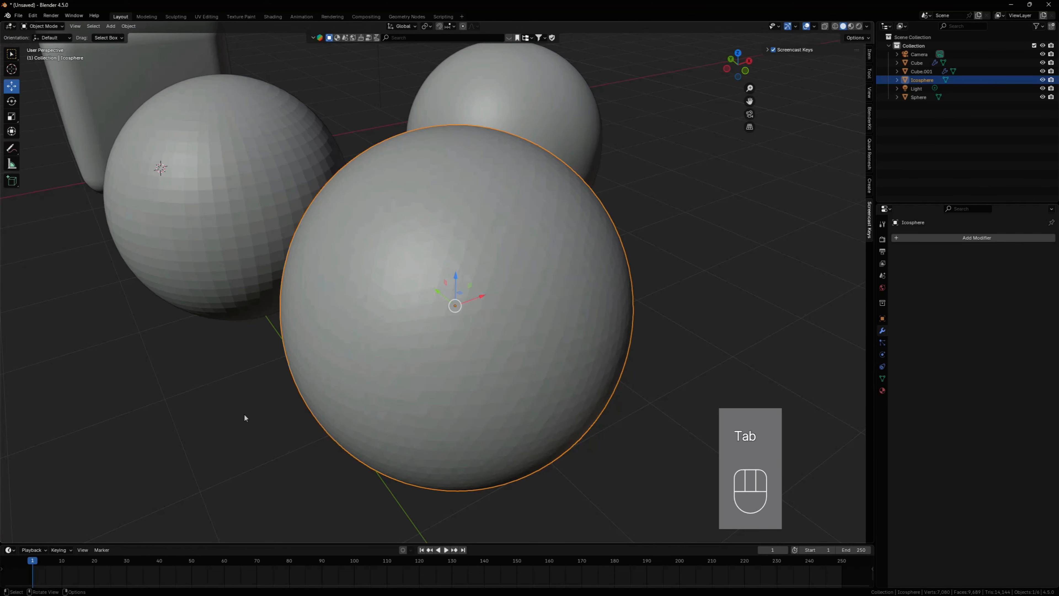
{"action": "left_click", "coordinate": [245, 417]}
{"action": "left_click", "coordinate": [365, 378]}
{"action": "right_click", "coordinate": [364, 377]}
{"action": "left_click", "coordinate": [365, 378]}
{"action": "left_click", "coordinate": [234, 405]}
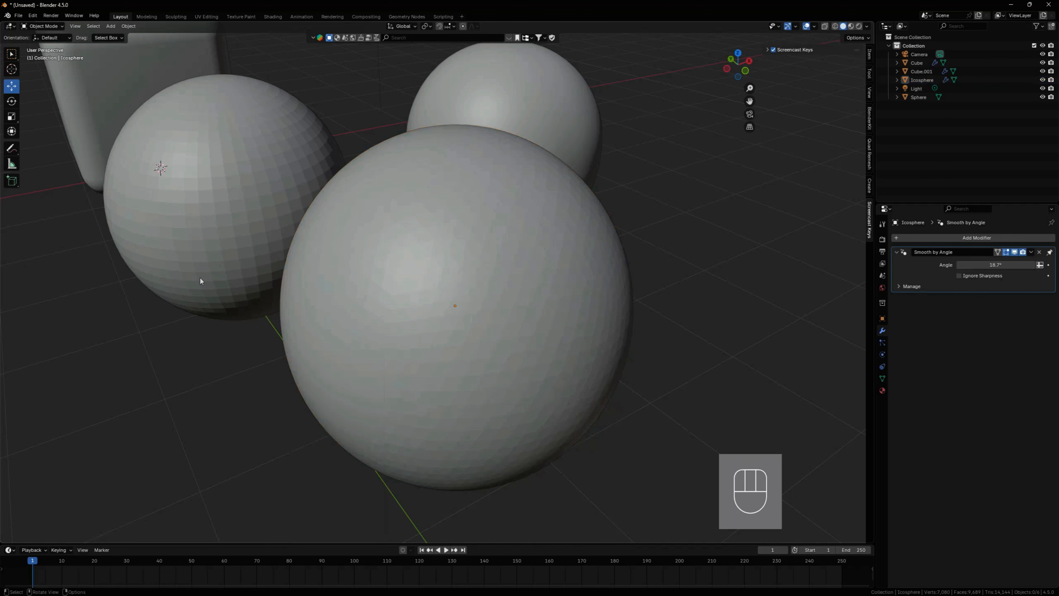
- Apply Shade Auto Smooth to the UV sphere and deselect it
{"action": "left_click", "coordinate": [200, 279]}
{"action": "right_click", "coordinate": [198, 268]}
{"action": "left_click", "coordinate": [200, 272]}
{"action": "left_click", "coordinate": [216, 356]}
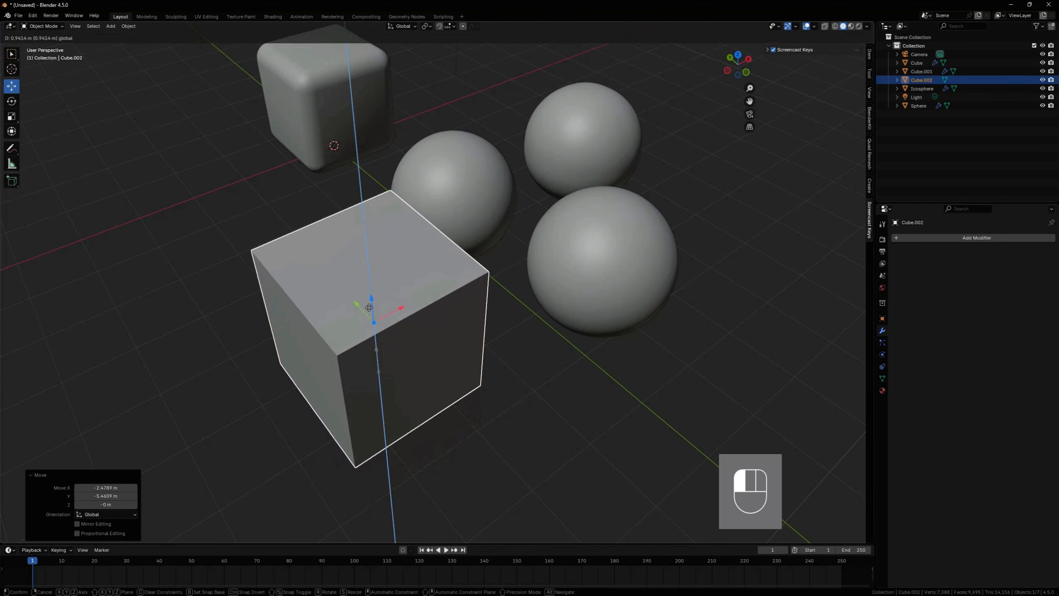
- Raise the third cube about 0.94 m and bevel all its edges with a width of 0.98 m and 34 segments
{"action": "left_click_drag", "start_coordinate": [369, 321], "coordinate": [367, 307]}
{"action": "key", "text": "Tab"}
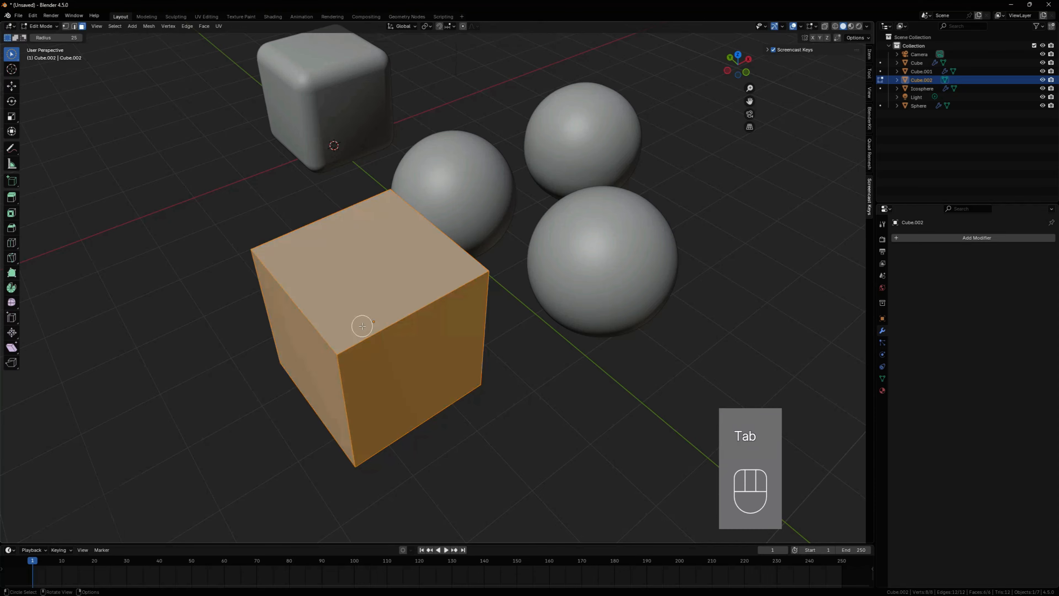
{"action": "left_click_drag", "start_coordinate": [105, 403], "coordinate": [150, 403]}
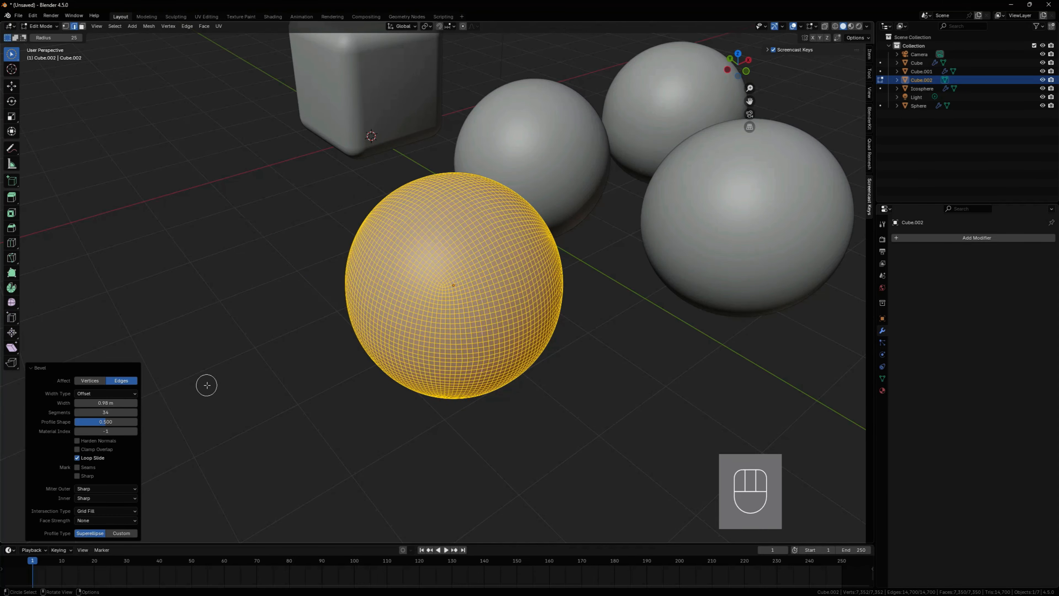
- Reduce the third cube's bevel to 9 segments
{"action": "scroll", "coordinate": [281, 367], "scroll_direction": "up", "scroll_amount": 5}
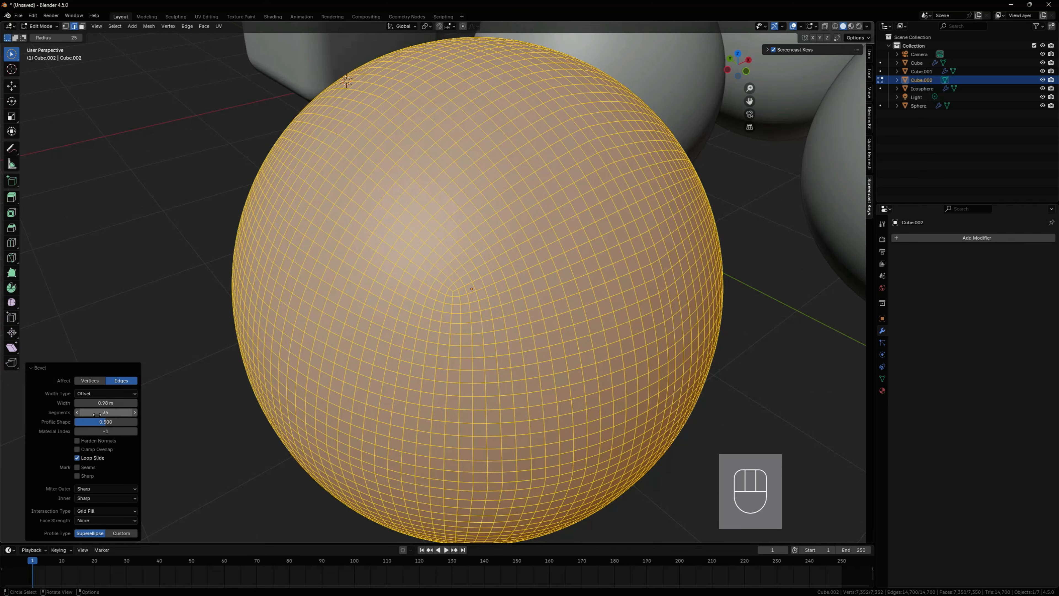
{"action": "left_click", "coordinate": [97, 414]}
{"action": "type", "text": "9"}
{"action": "key", "text": "Return"}
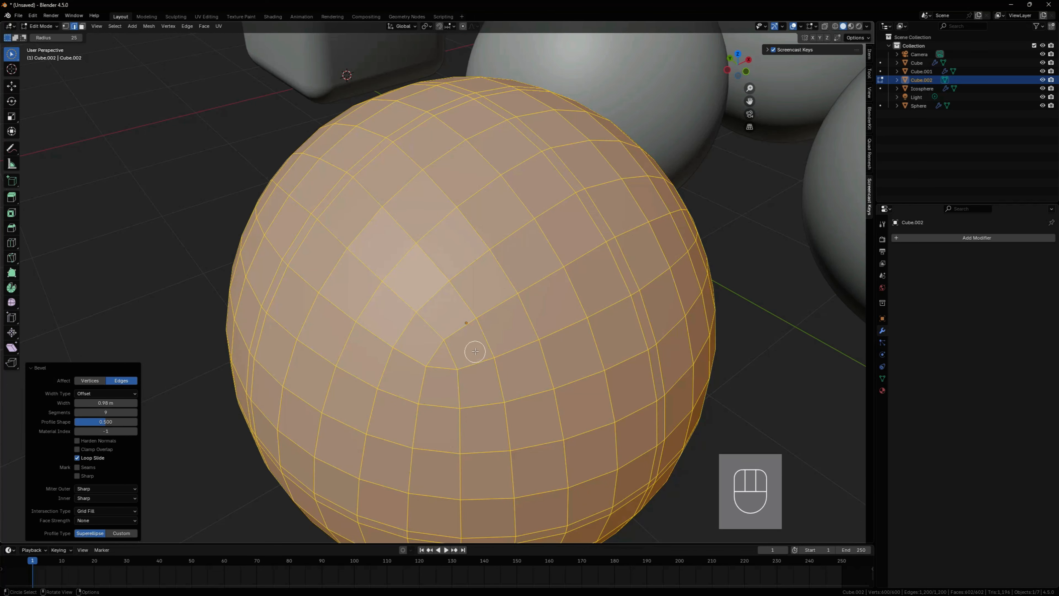
- Pick out edges at the third beveled cube's rounded corner, examine its mesh topology in Edit Mode, and return to Object Mode with it deselected
{"action": "left_click", "coordinate": [440, 363]}
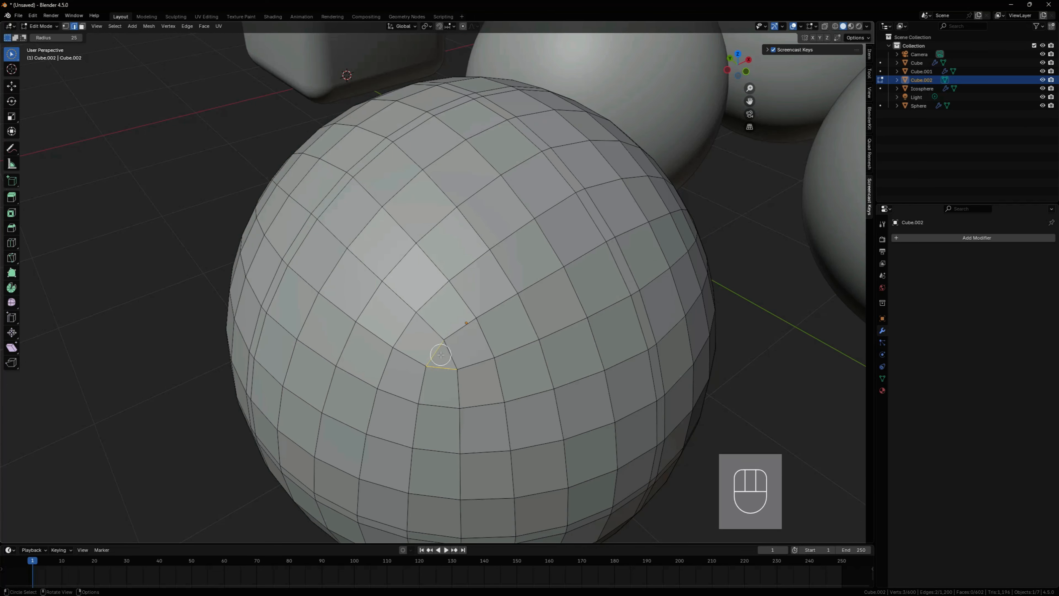
{"action": "left_click_drag", "start_coordinate": [441, 355], "coordinate": [437, 357]}
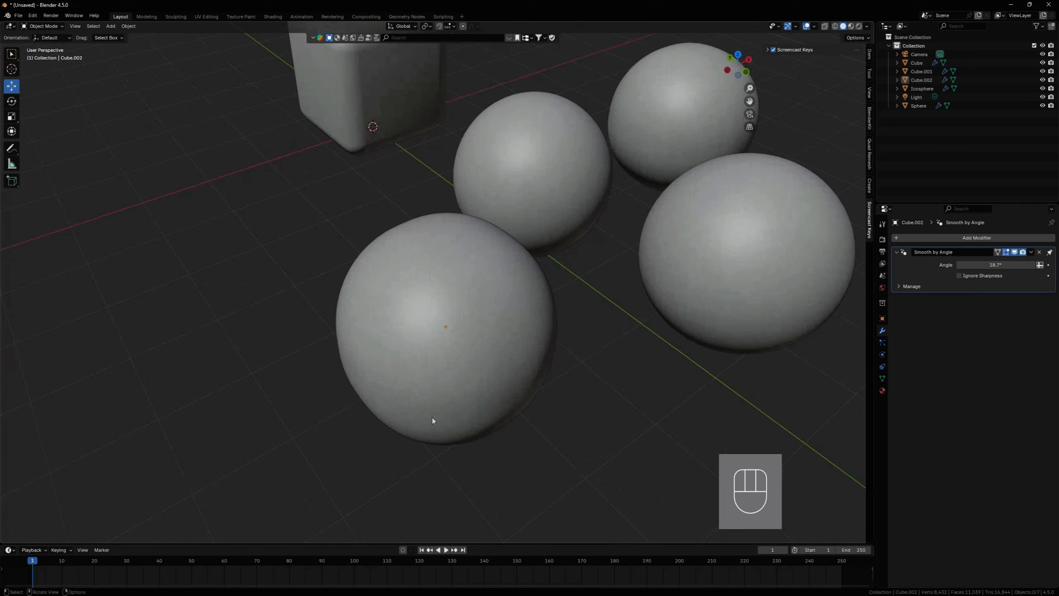
{"action": "left_click", "coordinate": [439, 404]}
{"action": "key", "text": "Tab"}
{"action": "middle_click_drag", "start_coordinate": [504, 378], "coordinate": [461, 426], "text": "shift"}
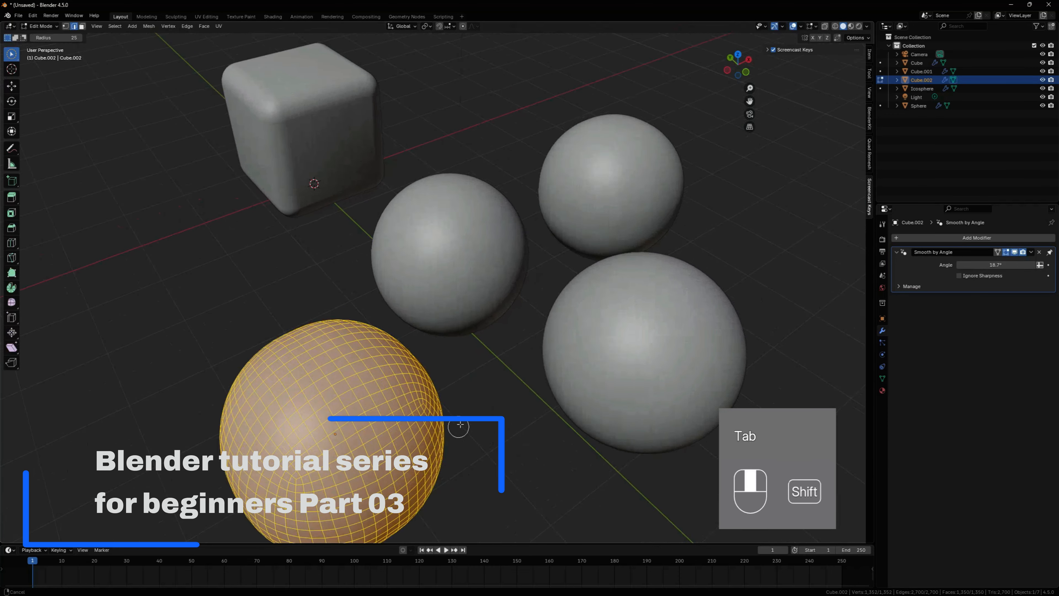
{"action": "key", "text": "Tab"}
{"action": "left_click", "coordinate": [462, 375]}
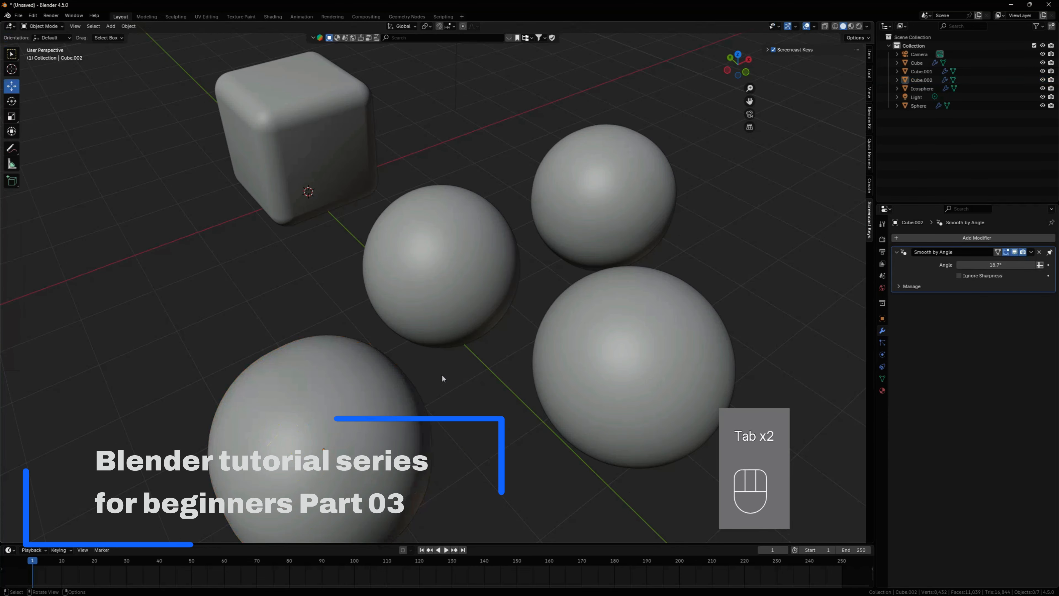
- Select all four spheres together, leaving out the rounded cube, and bring up the object operations for them
{"action": "left_click", "coordinate": [384, 401], "text": "shift"}
{"action": "left_click", "coordinate": [434, 305], "text": "shift"}
{"action": "left_click", "coordinate": [567, 343], "text": "shift"}
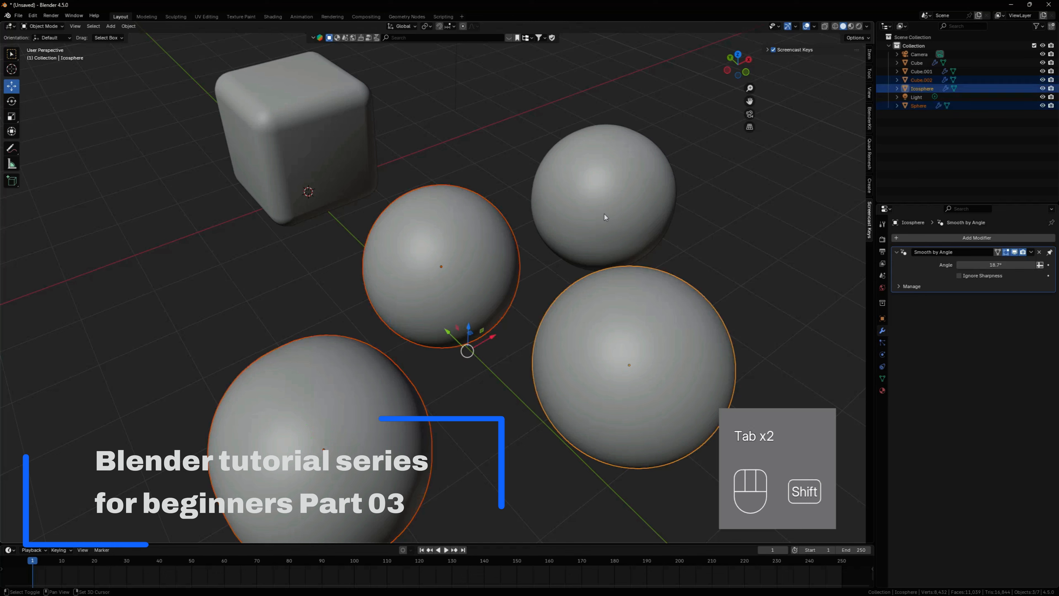
{"action": "left_click", "coordinate": [604, 213], "text": "shift"}
{"action": "right_click", "coordinate": [470, 256]}
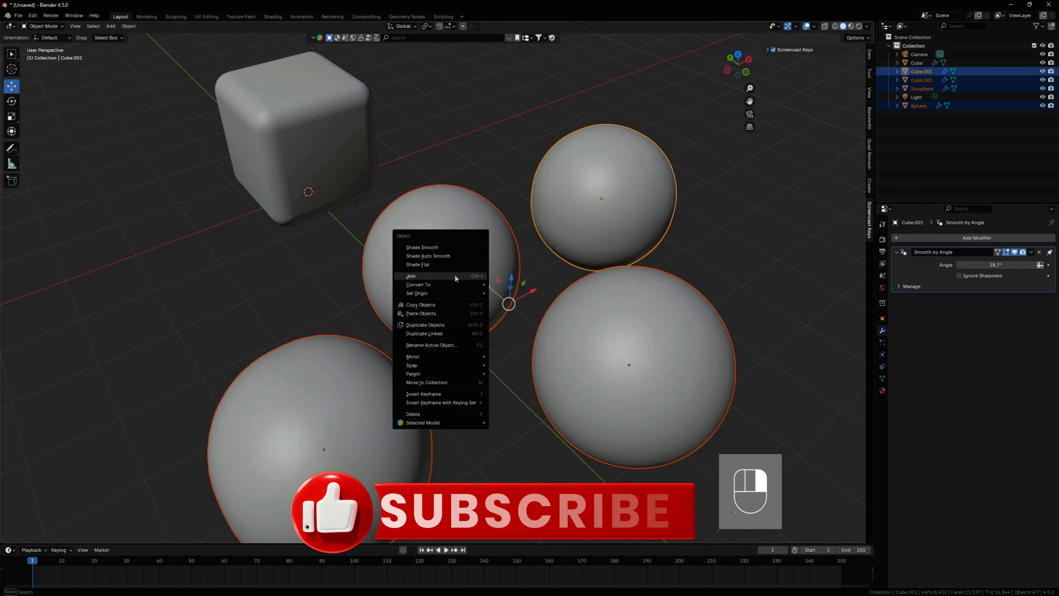